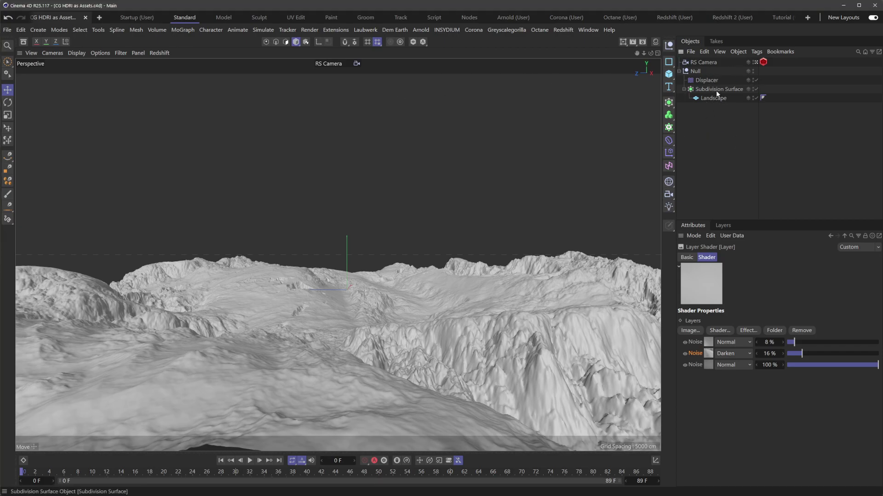
# Compare the landscape with the Displacer disabled and enabled, and inspect the terrain from a slightly different angle
pyautogui.click(755, 80)
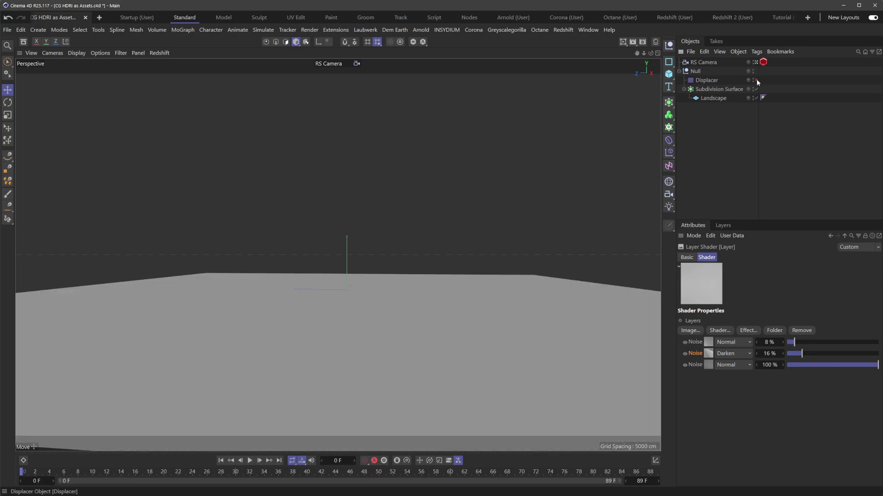
pyautogui.click(755, 80)
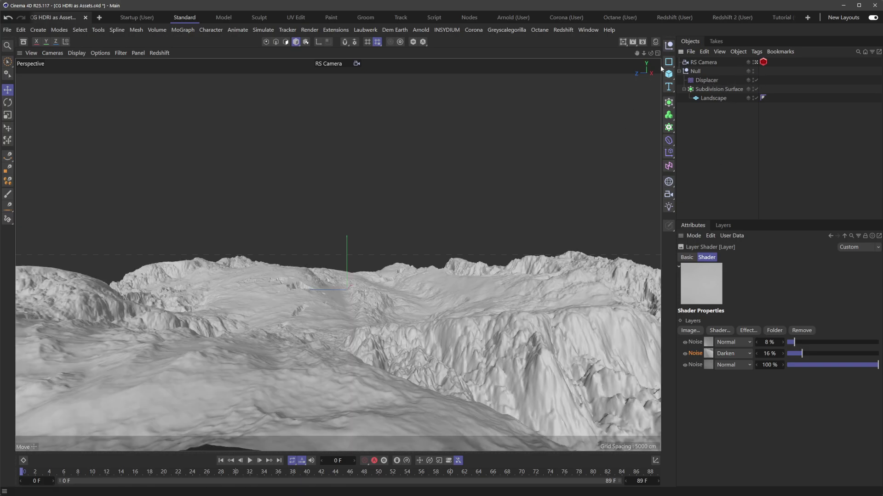
pyautogui.moveTo(650, 54); pyautogui.dragTo(644, 102)
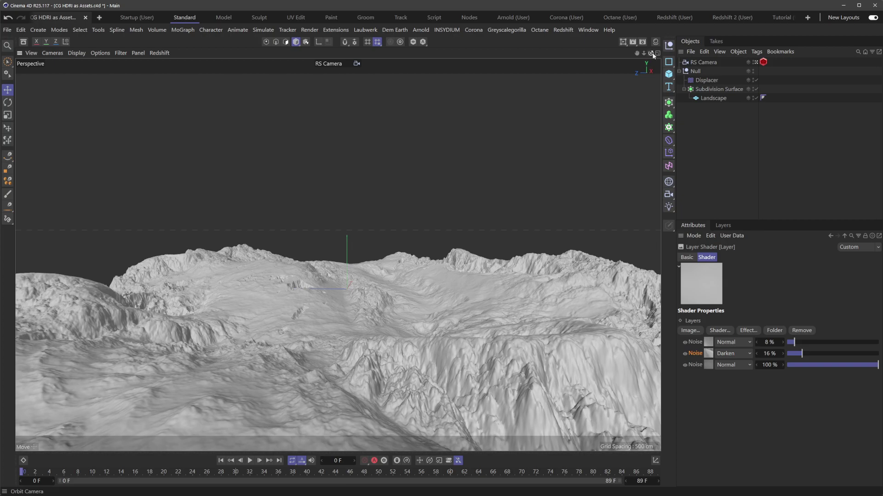
# Open the Asset Browser and widen its category list so the full category names fit
pyautogui.click(23, 42)
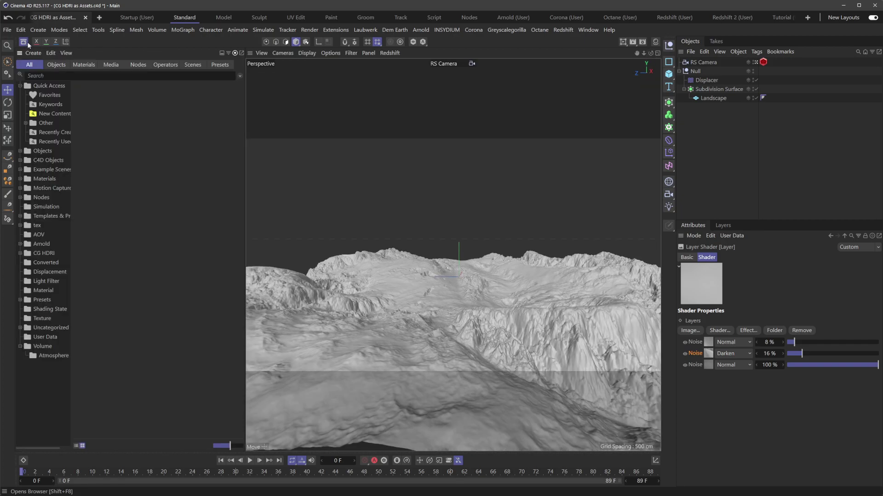
pyautogui.click(584, 30)
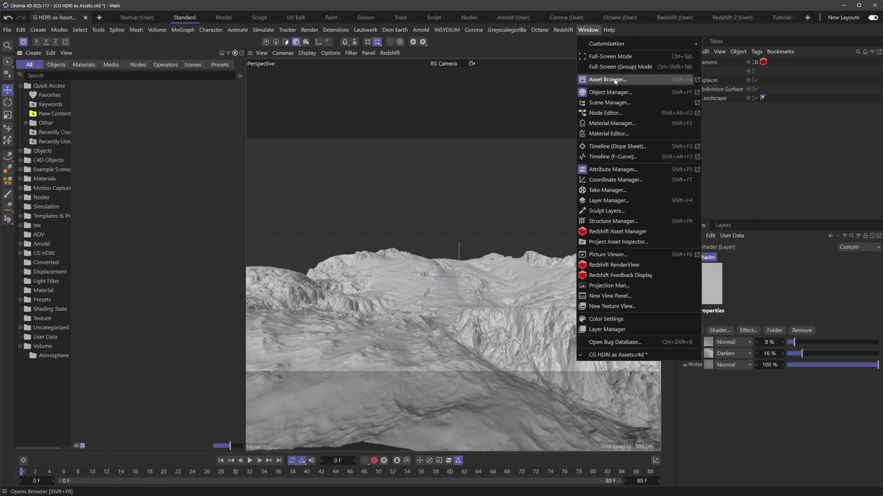
pyautogui.press('Escape')
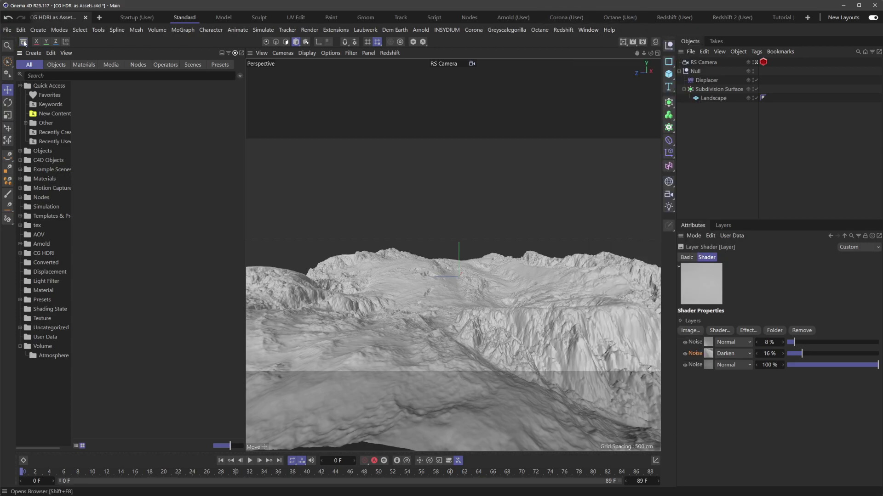
pyautogui.click(24, 42)
pyautogui.click(24, 42)
pyautogui.click(24, 42)
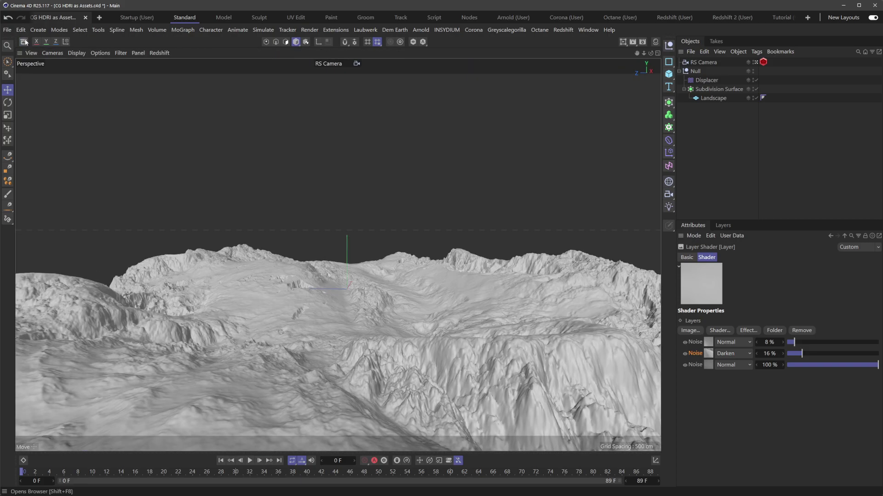
pyautogui.click(24, 42)
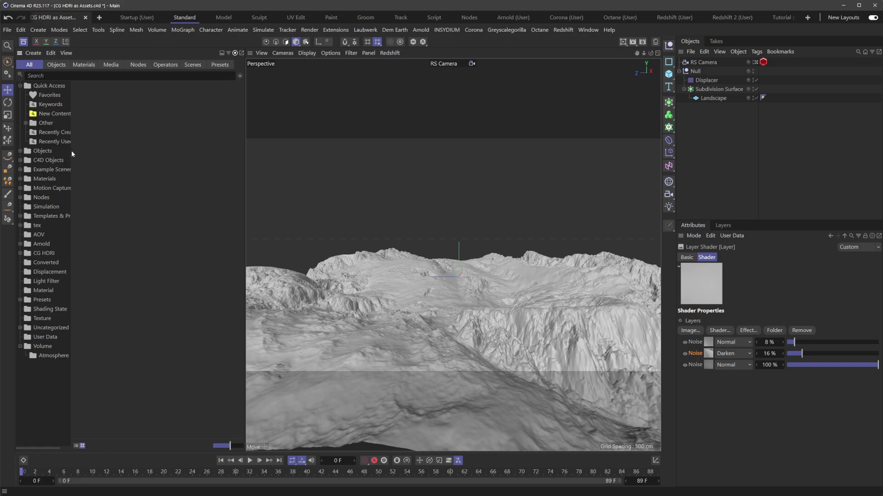
pyautogui.moveTo(70, 150); pyautogui.dragTo(98, 159)
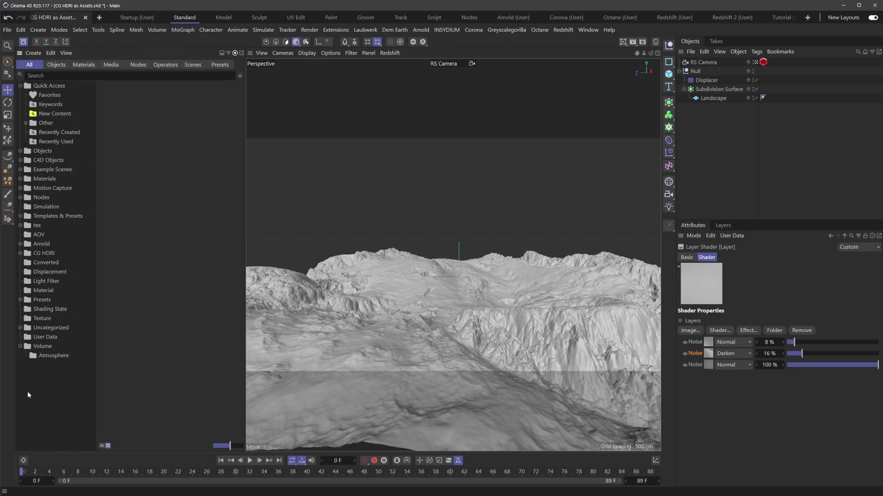
# Create a new top-level asset category named HDRI TEMP in the Preferences database
pyautogui.rightClick(35, 374)
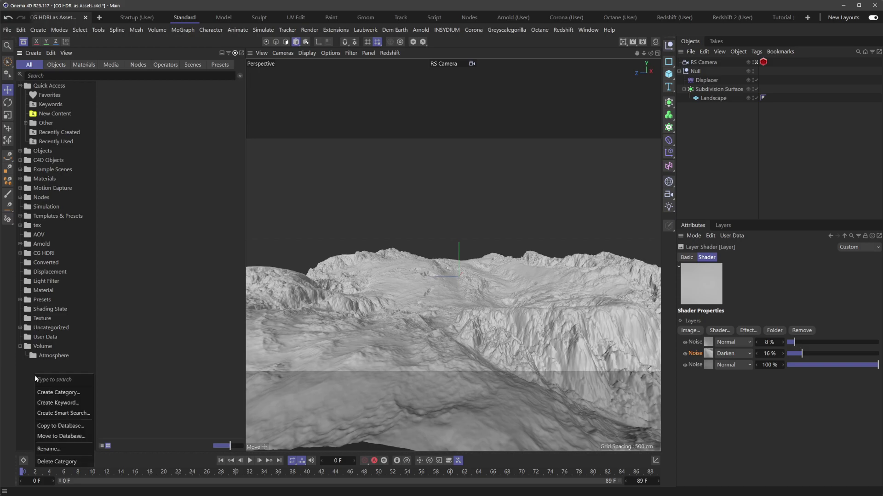
pyautogui.click(56, 393)
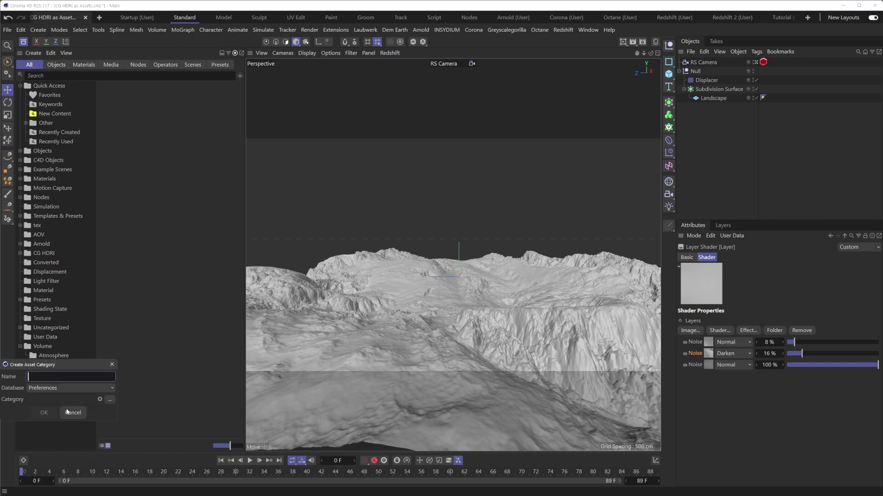
pyautogui.write('HDRI TEMP')
pyautogui.press('Return')
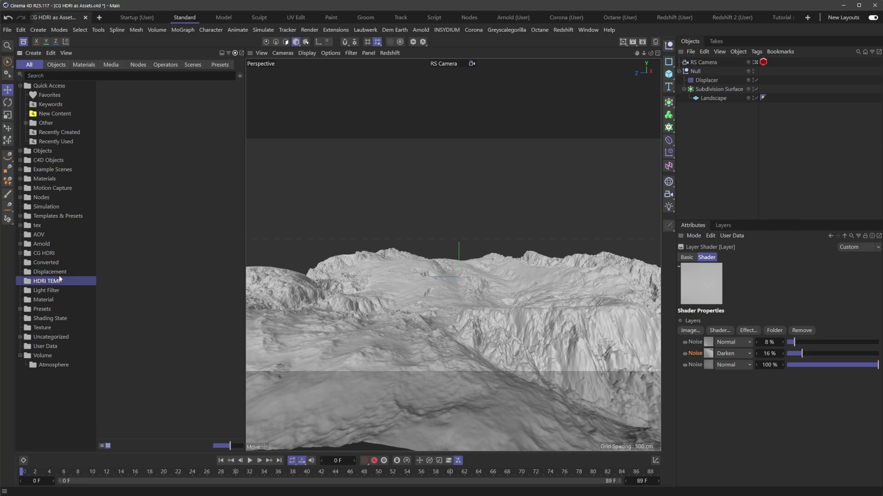
# Create a subcategory named Alien Skies inside the HDRI TEMP category
pyautogui.rightClick(47, 282)
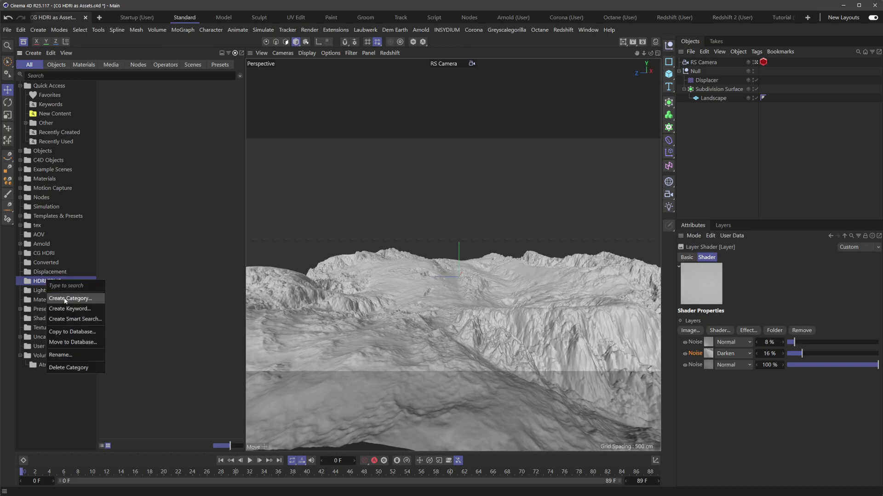
pyautogui.click(71, 299)
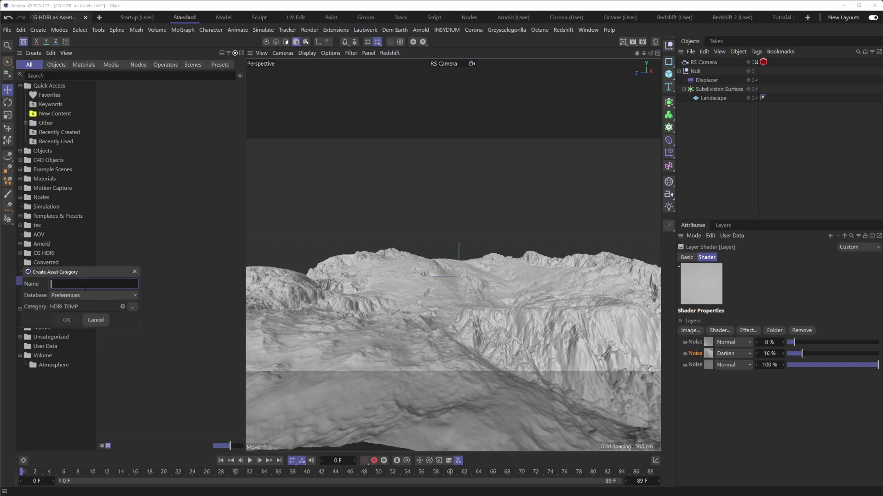
pyautogui.write('Alien Skies')
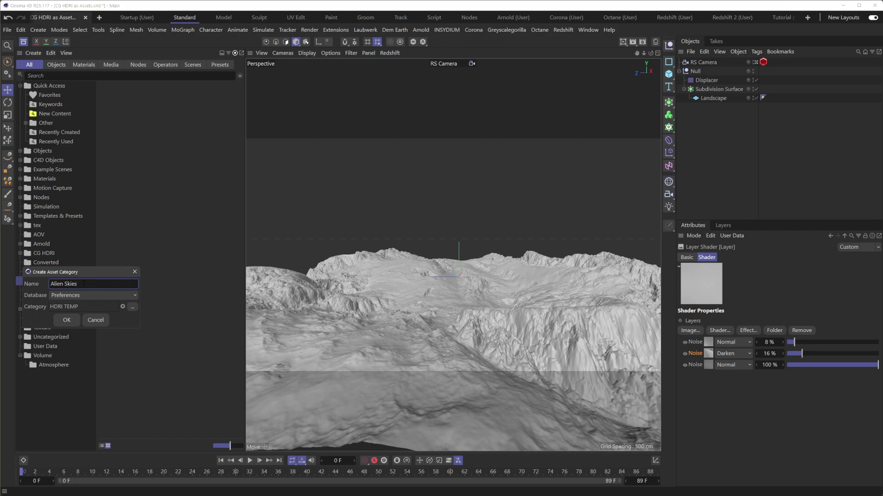
pyautogui.click(66, 320)
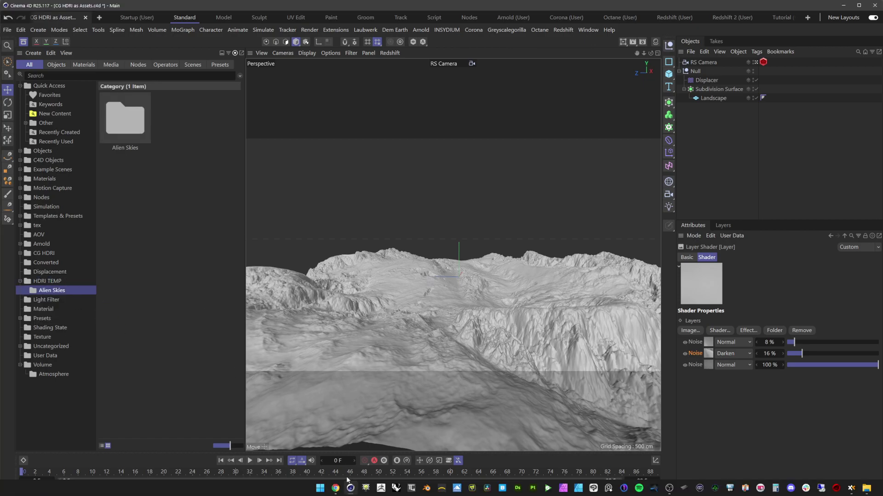
# Switch to the web browser, look over the Alien Skies CG HDRI store page, and return to Cinema 4D
pyautogui.click(336, 487)
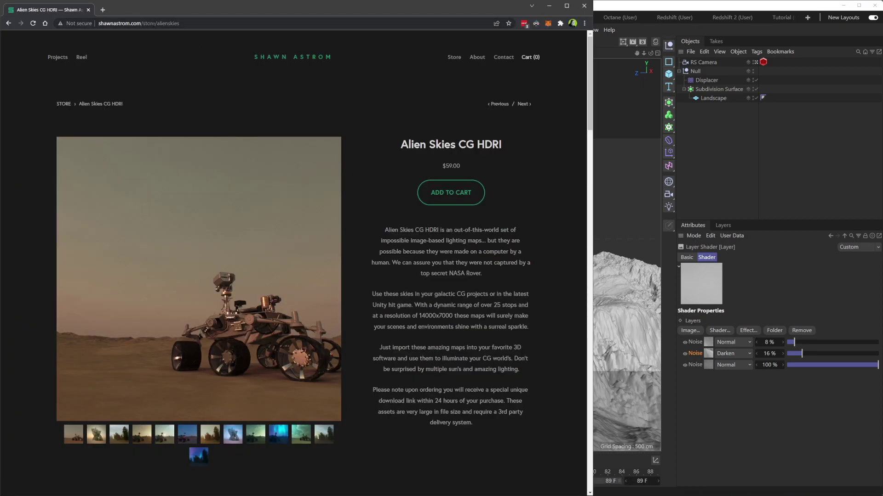
pyautogui.scroll(-3, 591, 111)
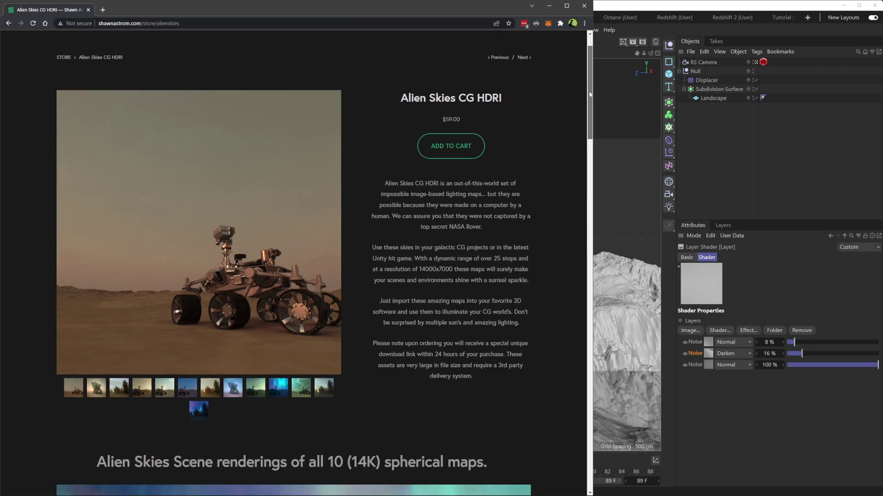
pyautogui.moveTo(590, 110); pyautogui.dragTo(598, 193)
pyautogui.click(549, 6)
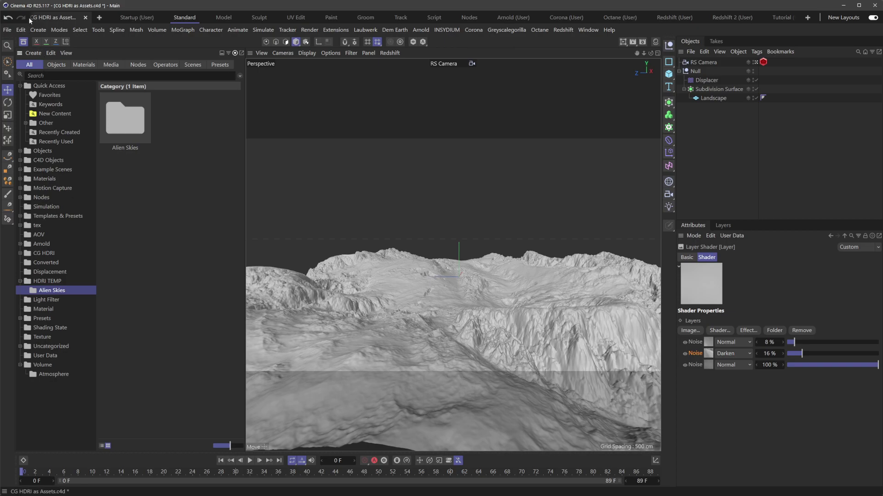
# Widen the Asset Browser and open the empty Alien Skies category
pyautogui.click(33, 53)
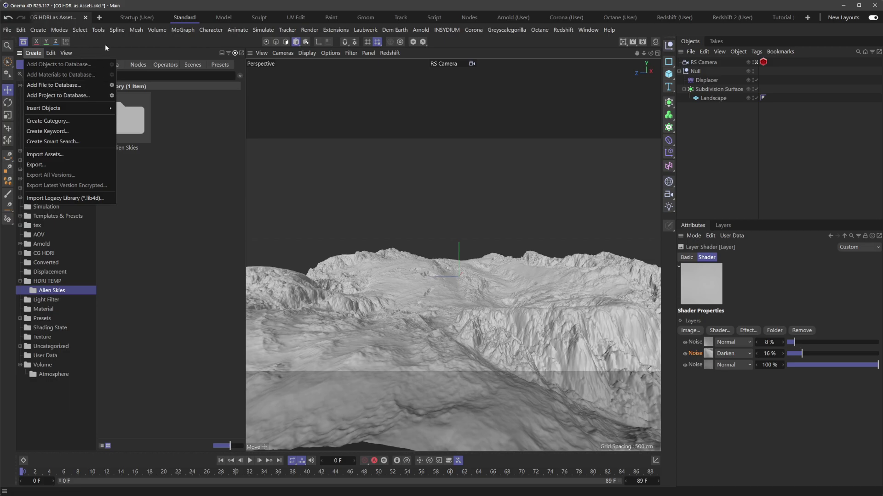
pyautogui.click(120, 137)
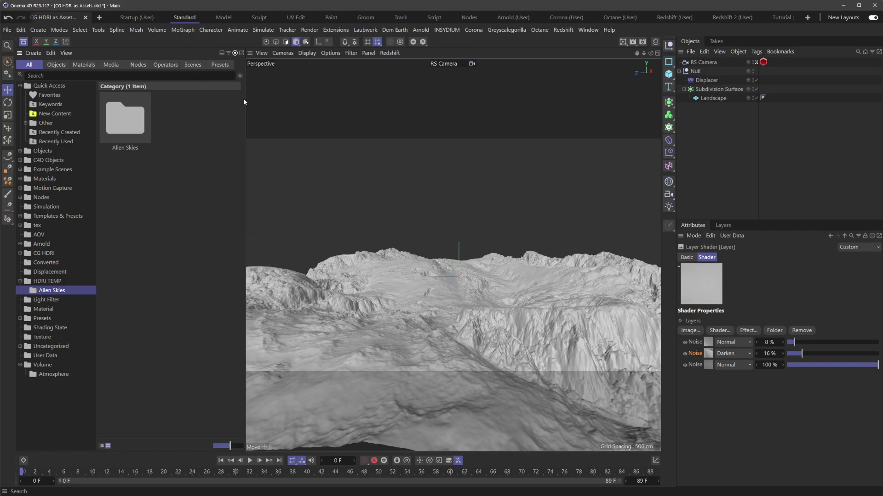
pyautogui.moveTo(245, 101); pyautogui.dragTo(276, 101)
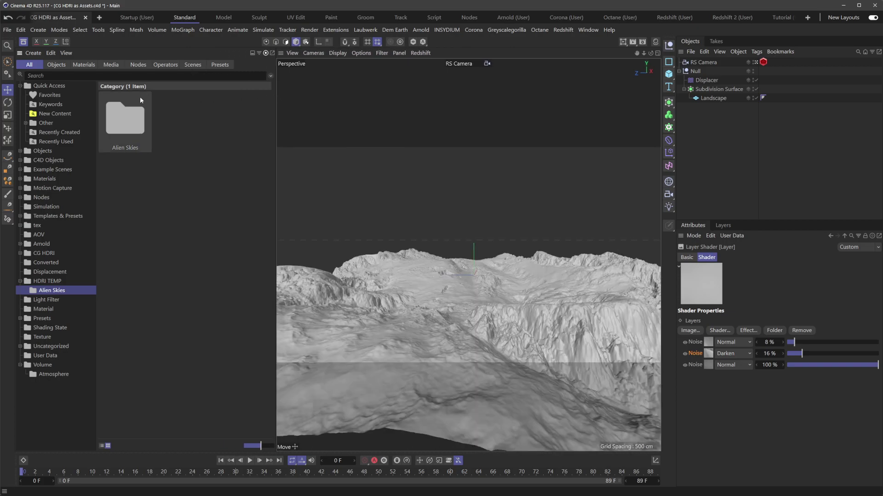
pyautogui.doubleClick(125, 123)
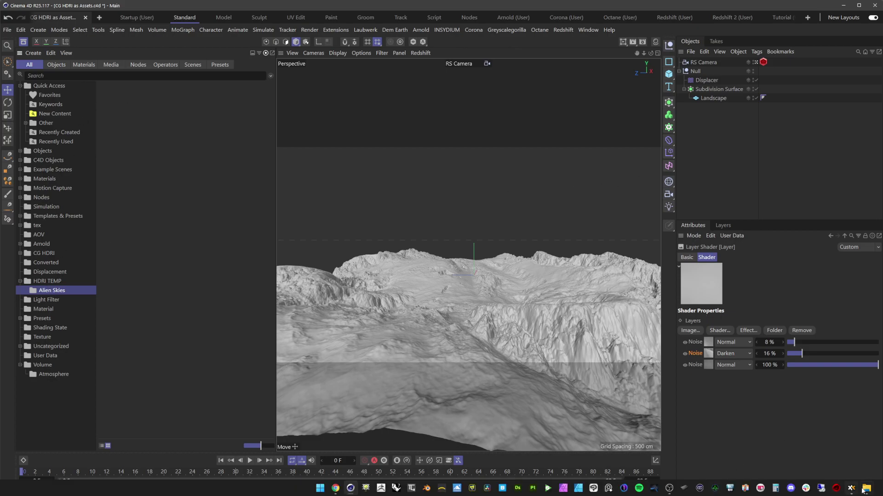
# Switch to File Explorer and bring all numbered Alien Skies 01 to 10 EXR and TIF images into the Alien Skies asset category
pyautogui.click(865, 489)
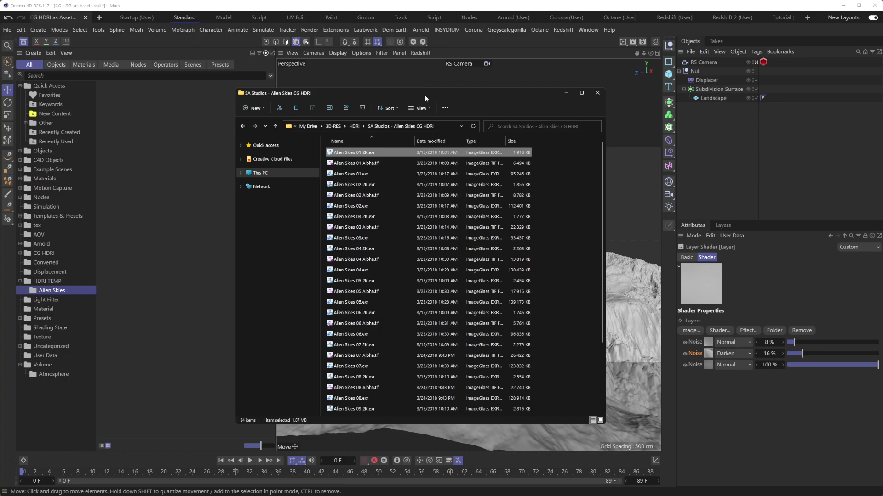
pyautogui.moveTo(425, 96); pyautogui.dragTo(421, 92)
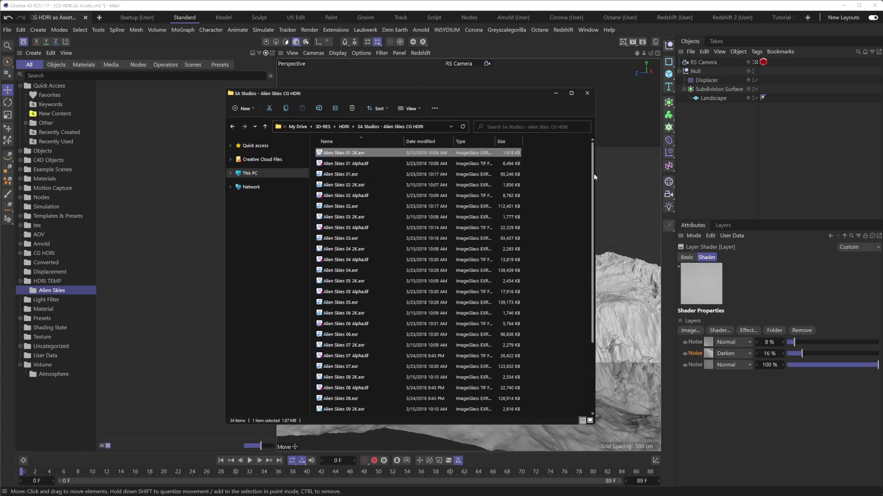
pyautogui.scroll(-1, 589, 207)
pyautogui.scroll(1, 583, 187)
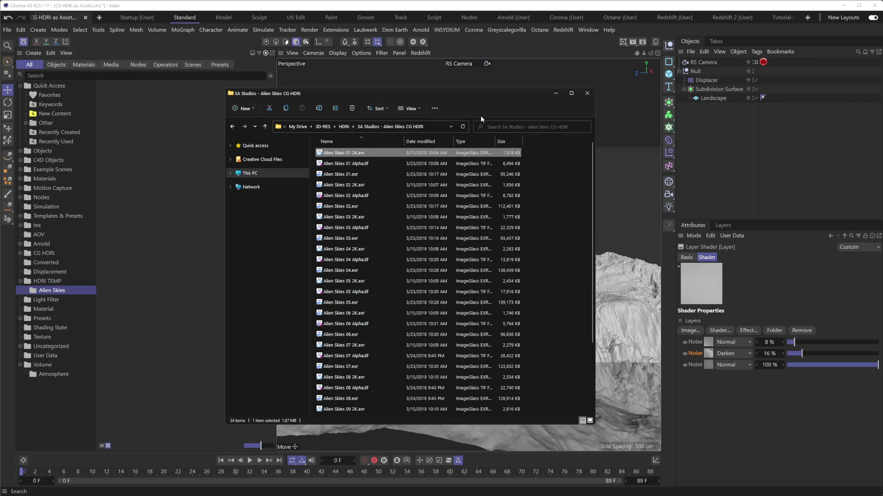
pyautogui.scroll(-1, 595, 185)
pyautogui.scroll(1, 592, 184)
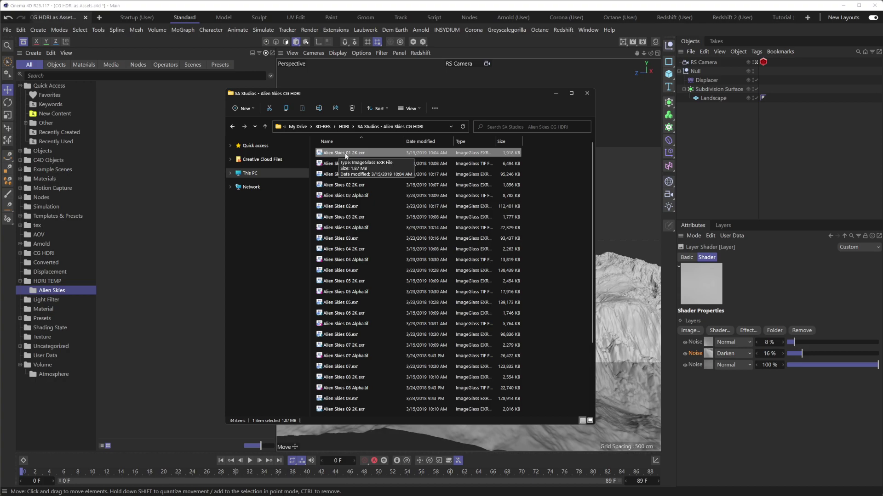
pyautogui.moveTo(551, 154); pyautogui.dragTo(344, 375)
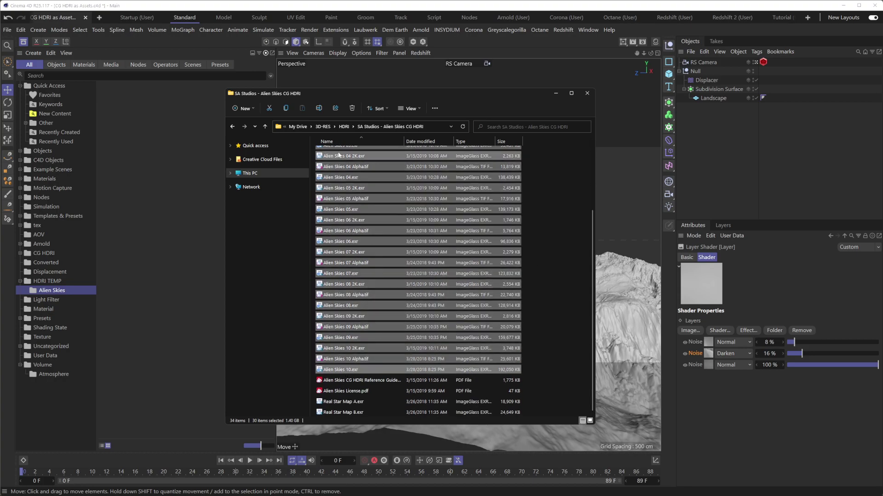
pyautogui.moveTo(325, 159); pyautogui.dragTo(147, 127)
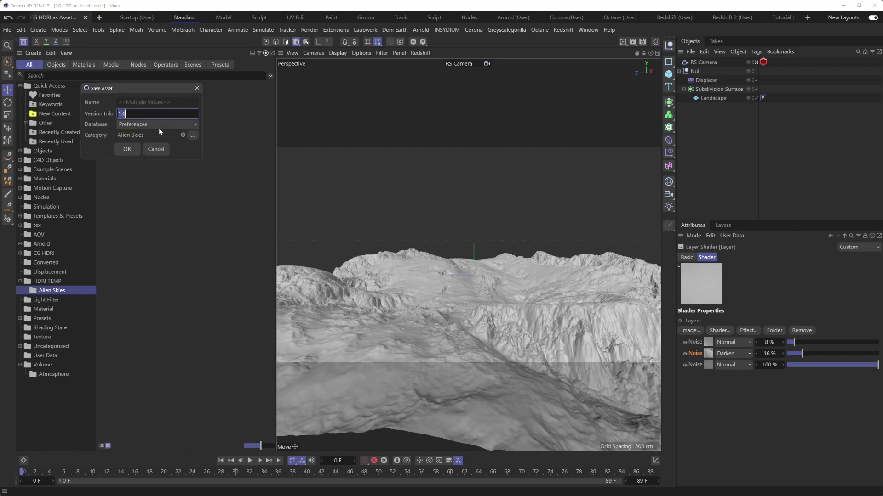
# Save the images as assets with version 1.0 in the Preferences database under the Alien Skies category
pyautogui.moveTo(151, 91); pyautogui.dragTo(180, 101)
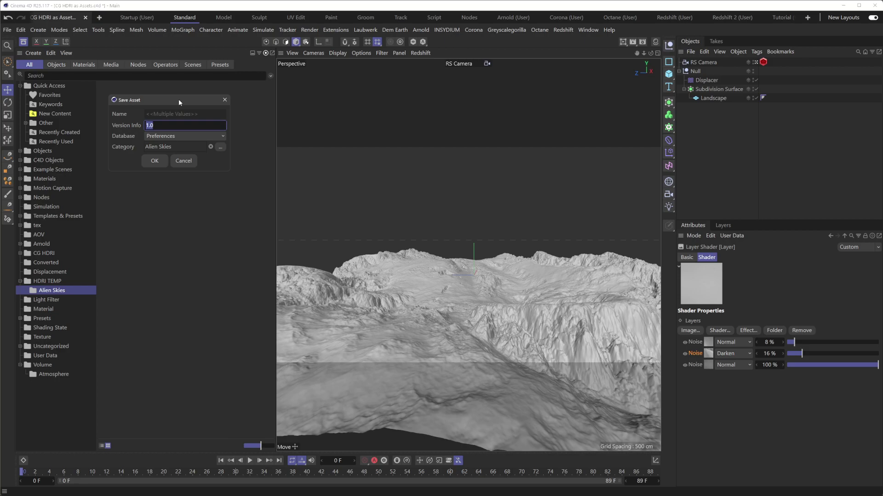
pyautogui.click(177, 136)
pyautogui.click(133, 135)
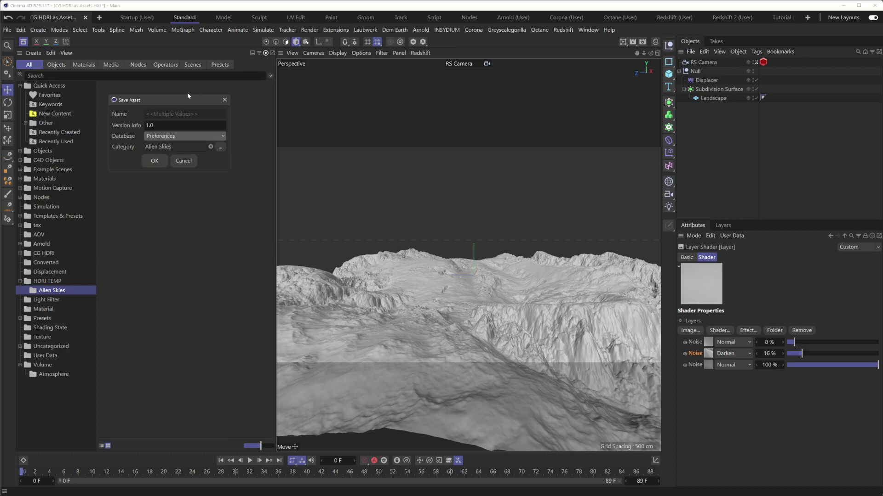
pyautogui.click(155, 160)
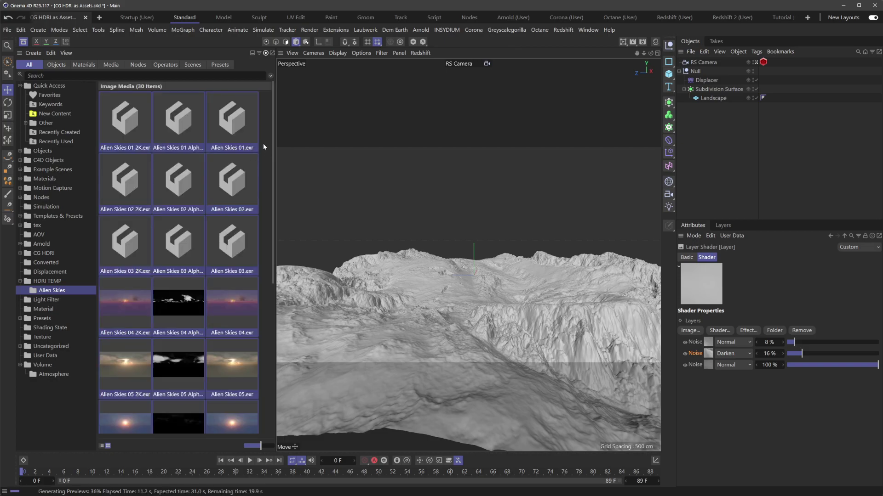
# Look through the imported image thumbnails in the Alien Skies category under HDRI TEMP
pyautogui.moveTo(272, 125); pyautogui.dragTo(267, 282)
pyautogui.click(57, 280)
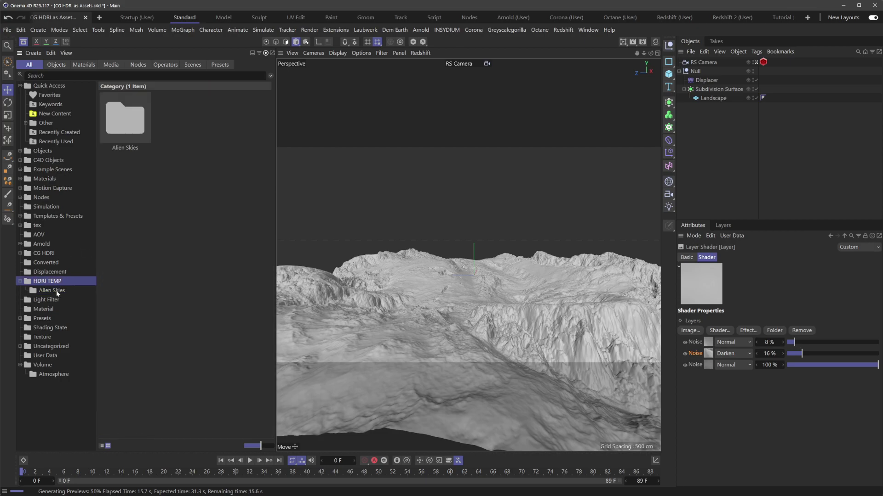
pyautogui.click(57, 290)
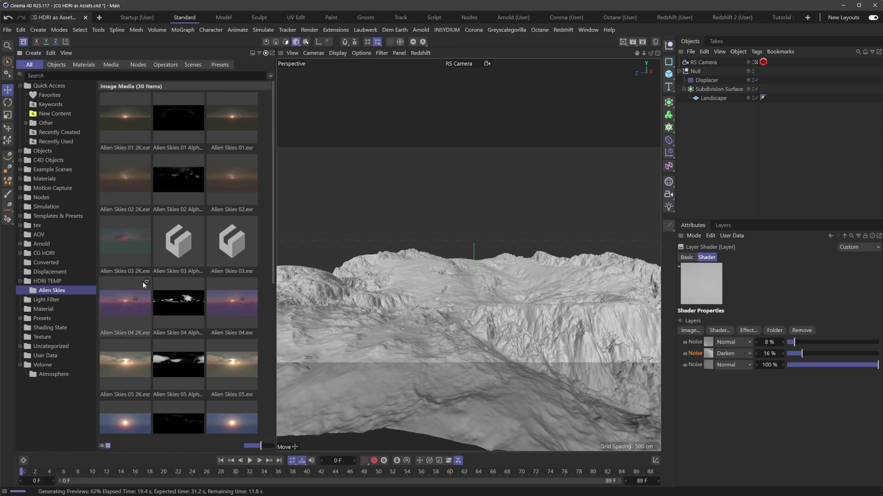
pyautogui.moveTo(274, 193); pyautogui.dragTo(278, 228)
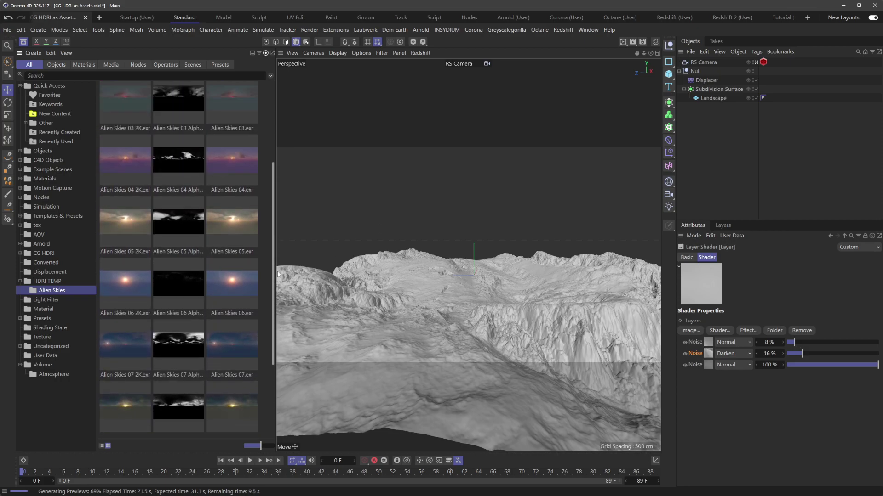
# Look through the imported Alien Skies thumbnails and check the category after closing and reopening the Asset Browser
pyautogui.scroll(3, 205, 85)
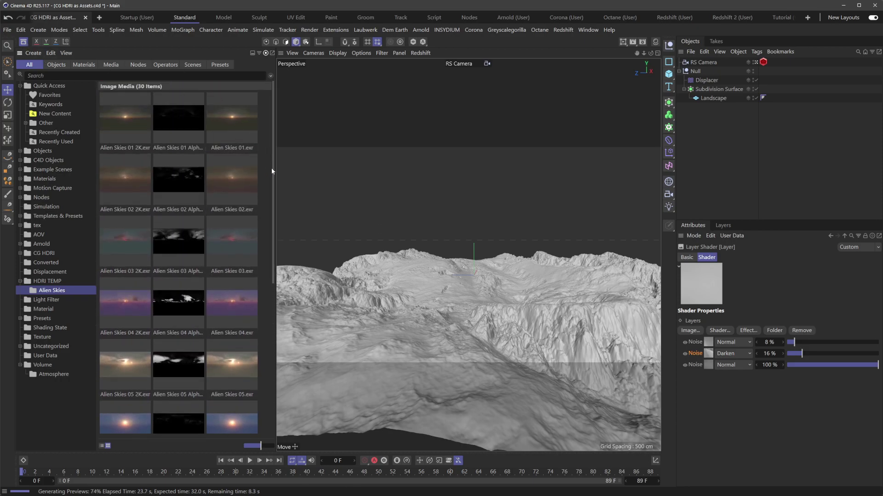
pyautogui.scroll(-3, 271, 152)
pyautogui.scroll(3, 272, 151)
pyautogui.click(23, 42)
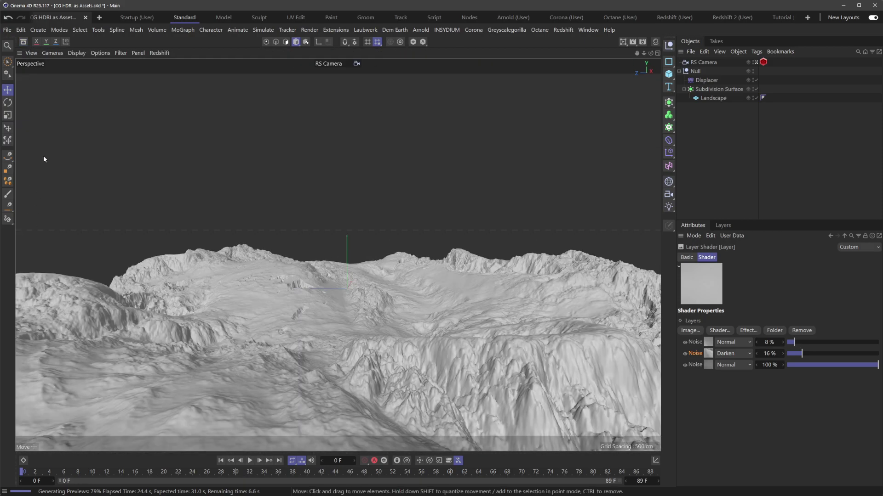
pyautogui.click(24, 42)
pyautogui.click(49, 281)
pyautogui.click(51, 290)
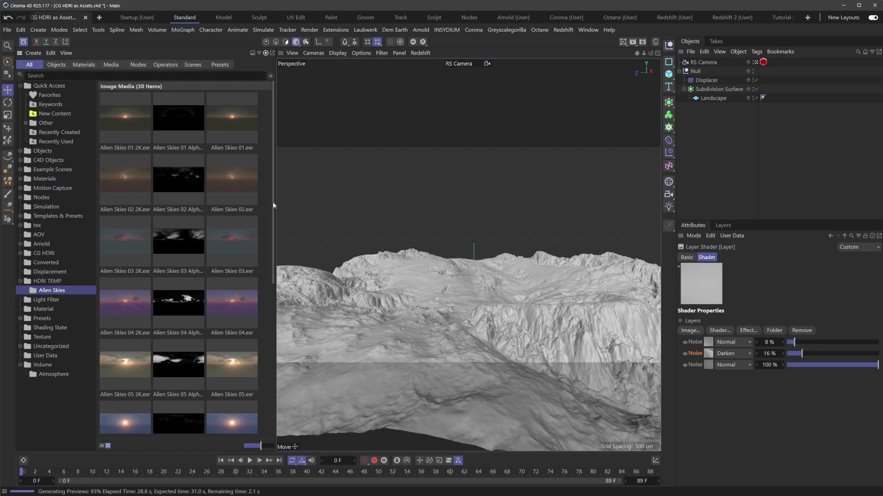
pyautogui.scroll(-5, 271, 204)
pyautogui.scroll(5, 272, 203)
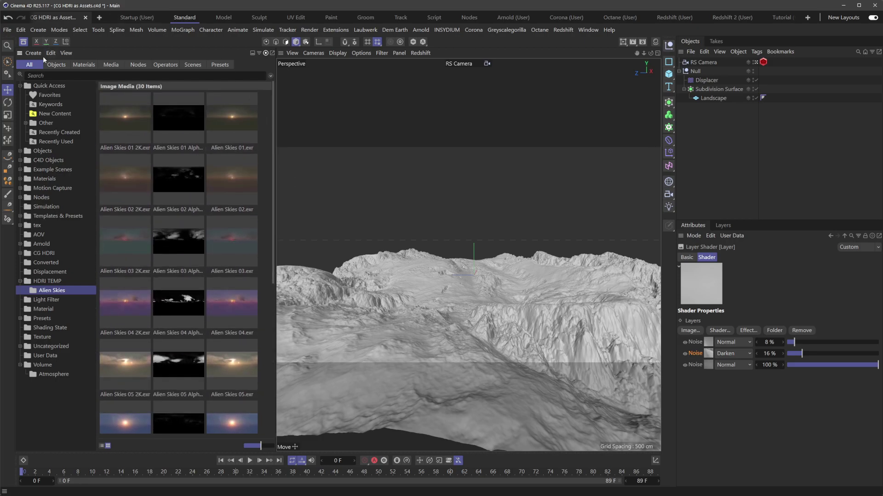
# Enable palette editing, dock the Alien Skies category as a shortcut below the object tools, and switch palette editing off again
pyautogui.click(51, 54)
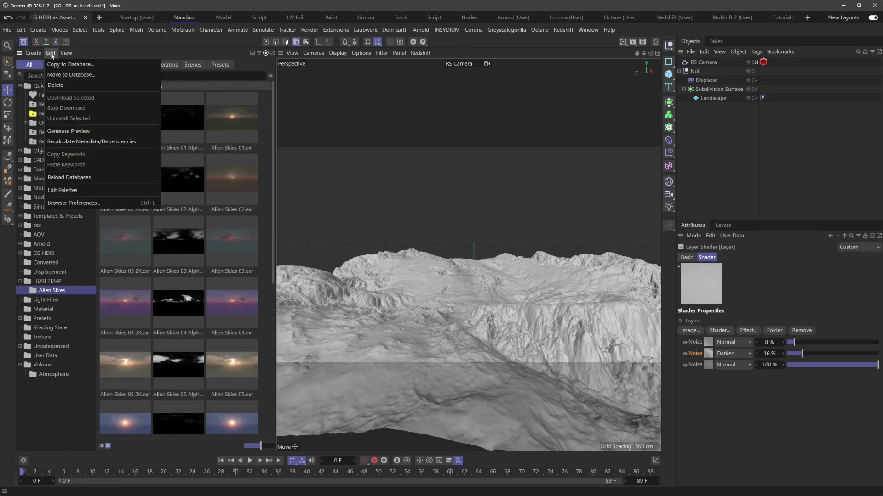
pyautogui.click(64, 190)
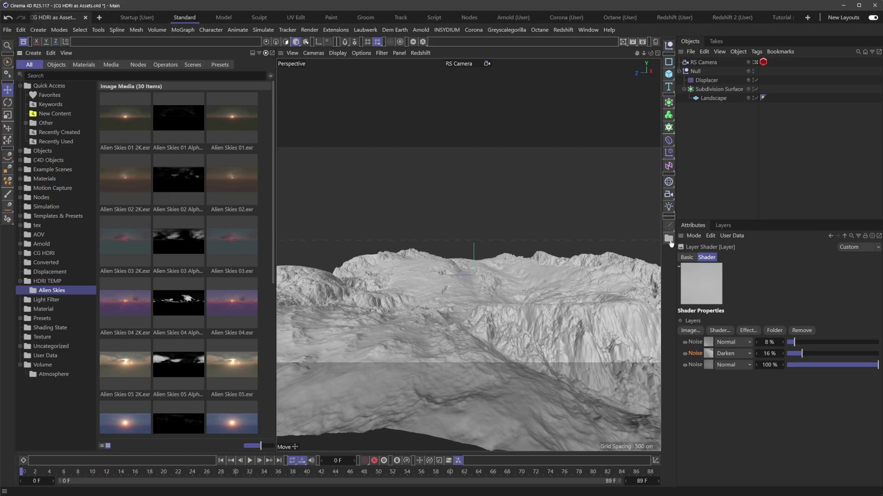
pyautogui.click(50, 53)
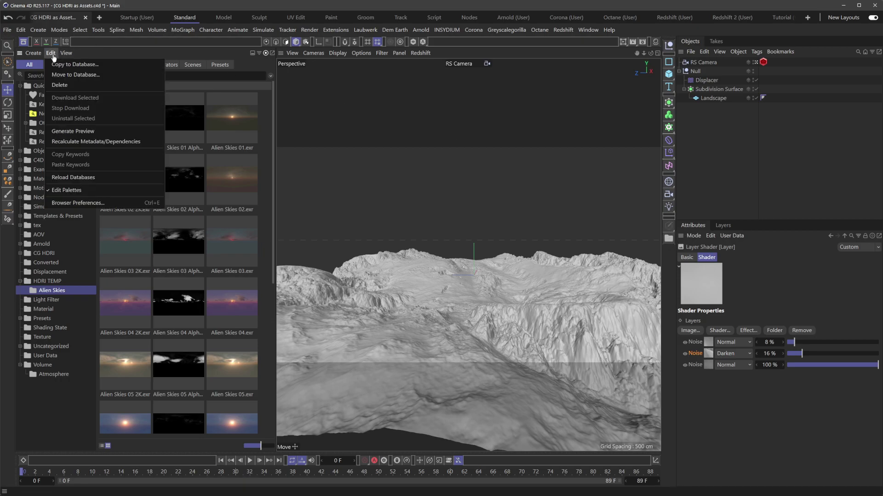
pyautogui.click(66, 194)
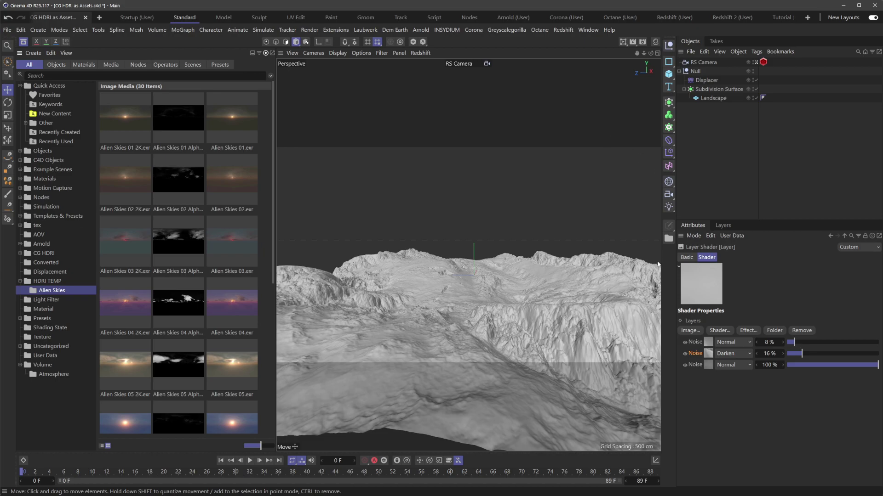
# Test the docked Alien Skies shortcut by opening and dismissing its popup, and close the Asset Browser
pyautogui.click(669, 239)
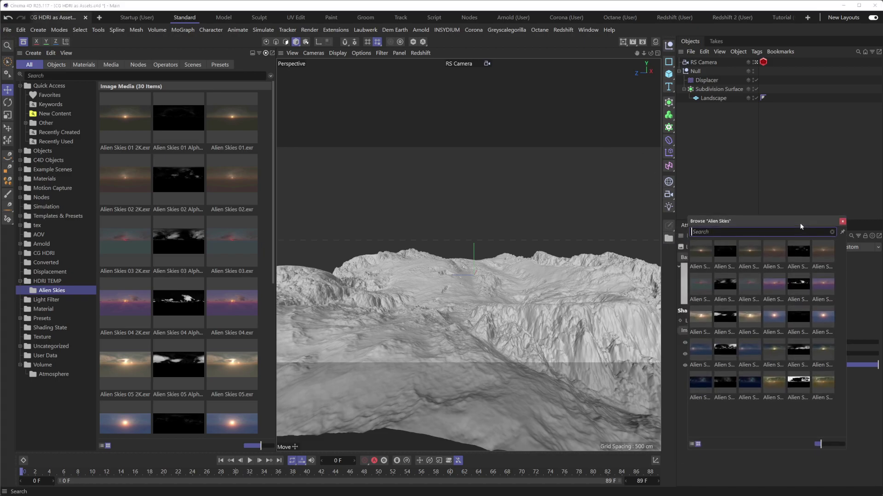
pyautogui.click(824, 233)
pyautogui.click(23, 42)
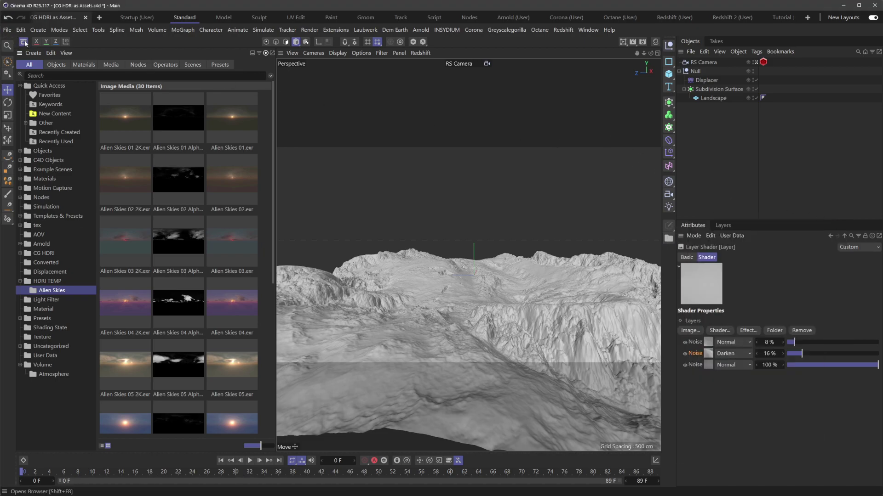
pyautogui.click(669, 238)
pyautogui.moveTo(756, 234); pyautogui.dragTo(770, 175)
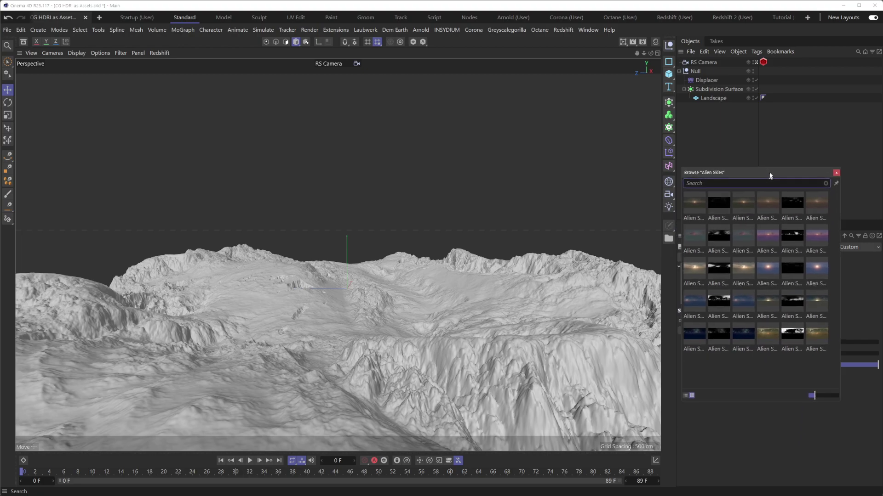
pyautogui.click(836, 173)
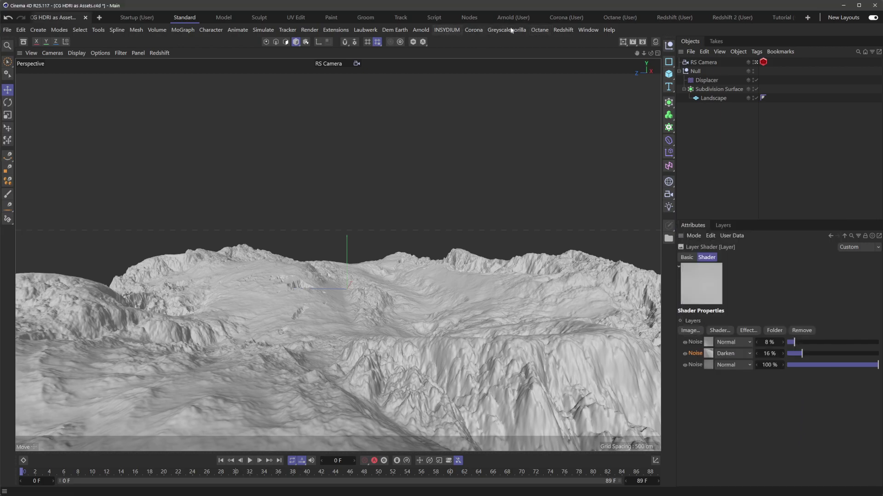
# Add a Redshift Dome Light to the scene and select it
pyautogui.click(571, 31)
pyautogui.moveTo(597, 65)
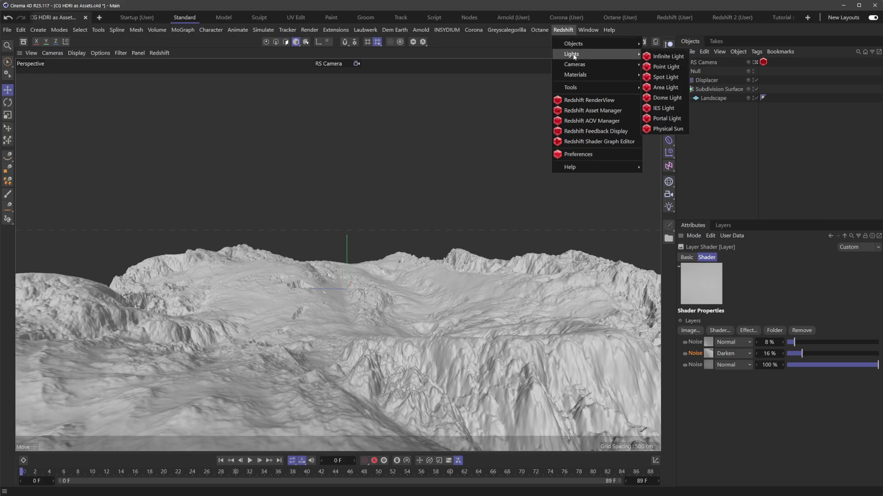
pyautogui.click(662, 109)
pyautogui.click(711, 145)
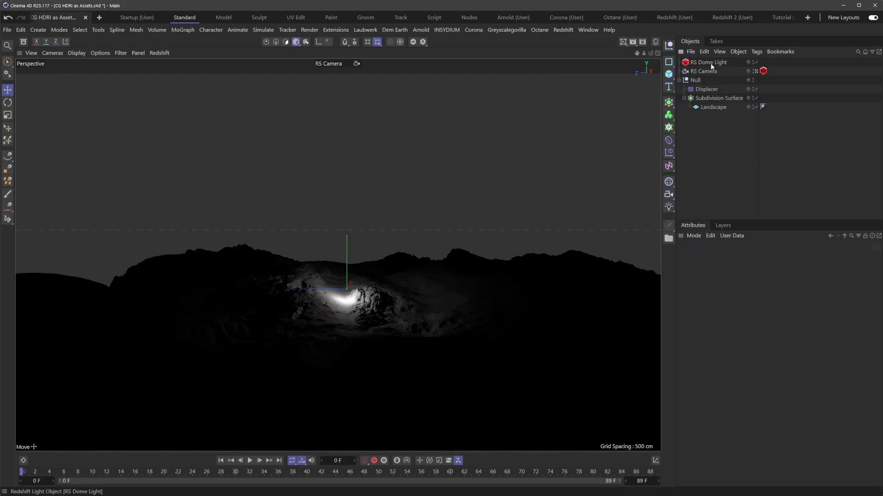
pyautogui.click(710, 63)
# Assign Alien Skies 01 2K.exr from the Alien Skies popup as the dome light's texture and close the popup
pyautogui.click(669, 239)
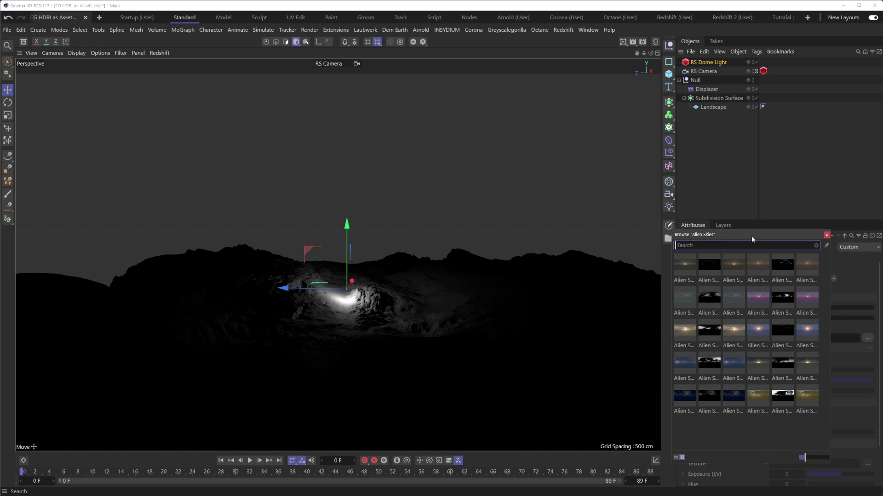
pyautogui.moveTo(752, 239); pyautogui.dragTo(488, 155)
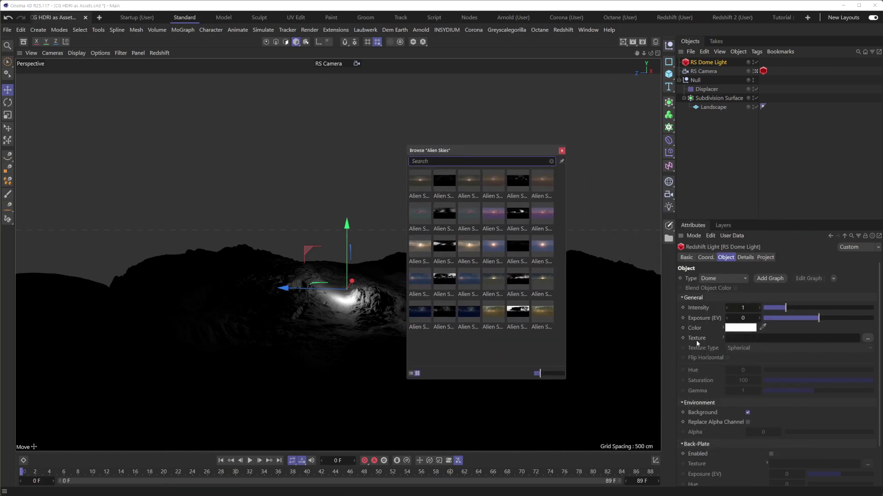
pyautogui.click(419, 181)
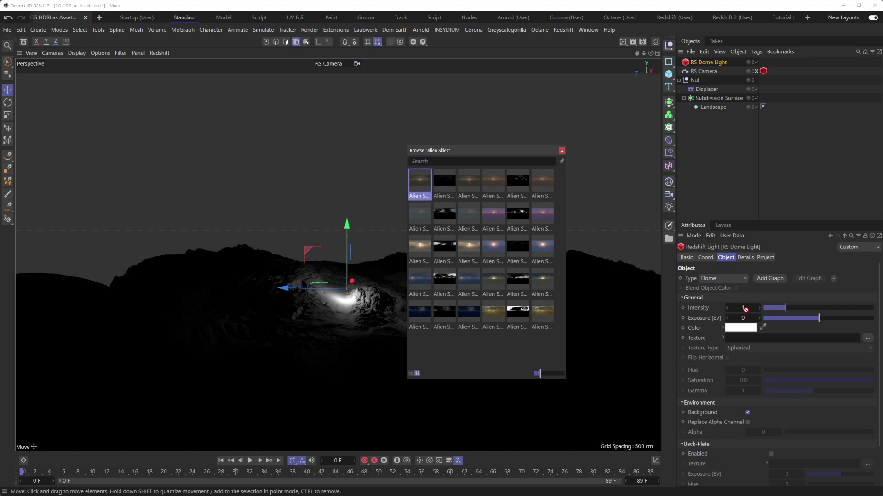
pyautogui.moveTo(745, 342); pyautogui.dragTo(746, 340)
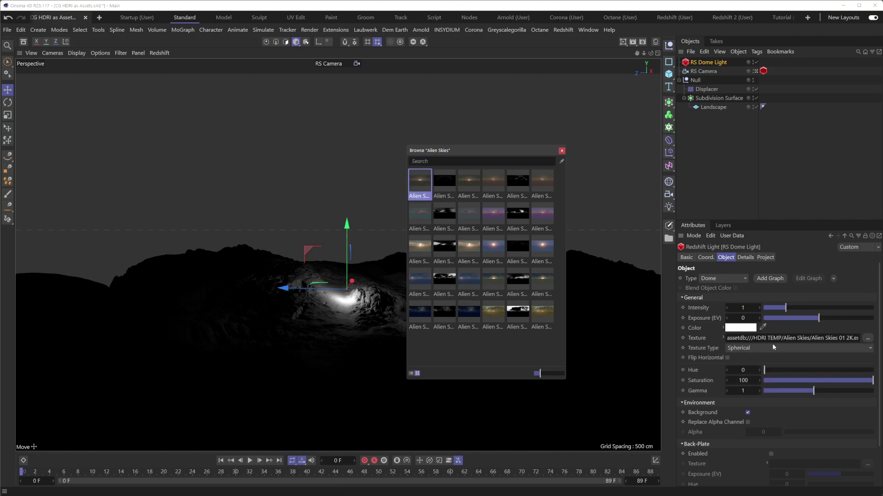
pyautogui.click(561, 150)
pyautogui.click(704, 125)
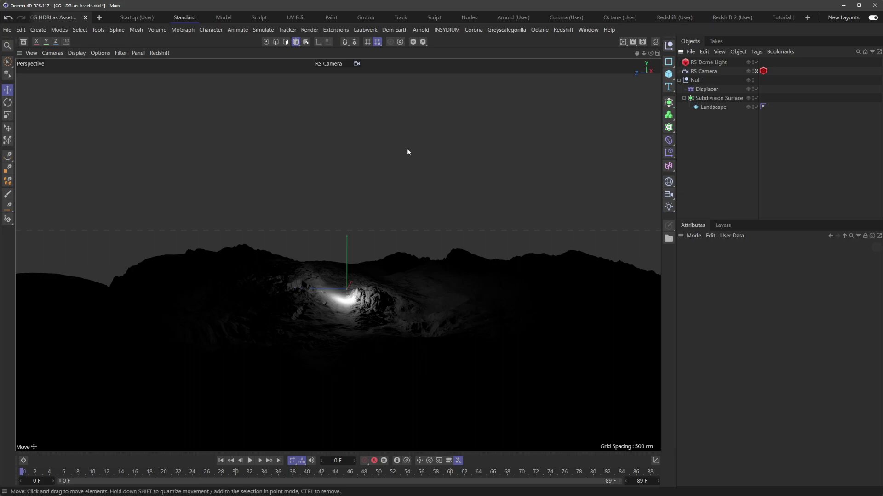
# Disable the RS Dome Light in the viewport and open the Redshift RenderView, enlarged and placed beside the object settings
pyautogui.click(754, 62)
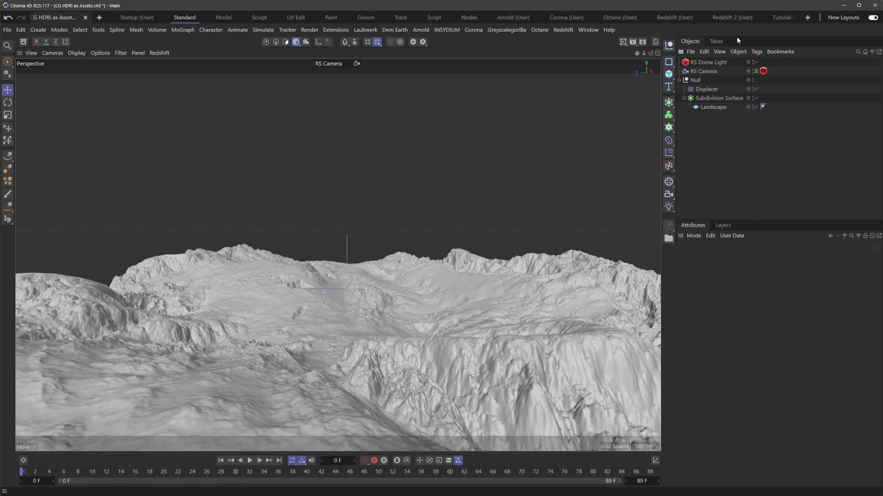
pyautogui.click(563, 30)
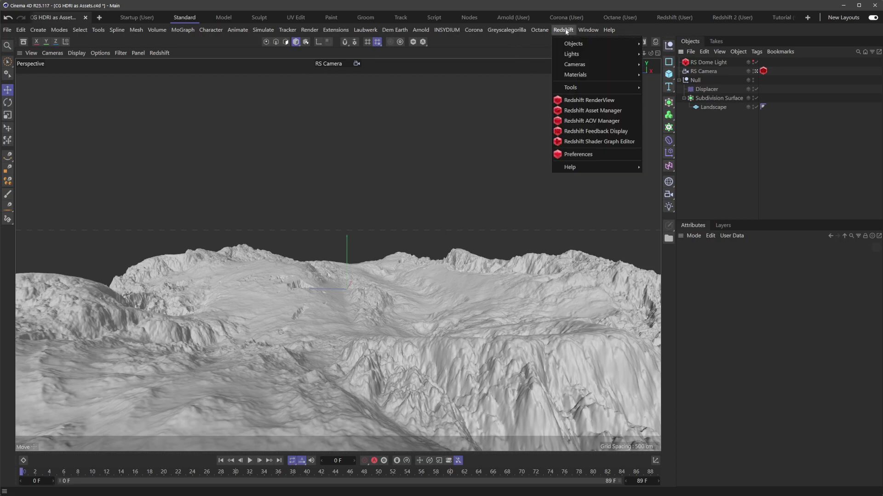
pyautogui.click(600, 101)
pyautogui.moveTo(720, 99); pyautogui.dragTo(220, 111)
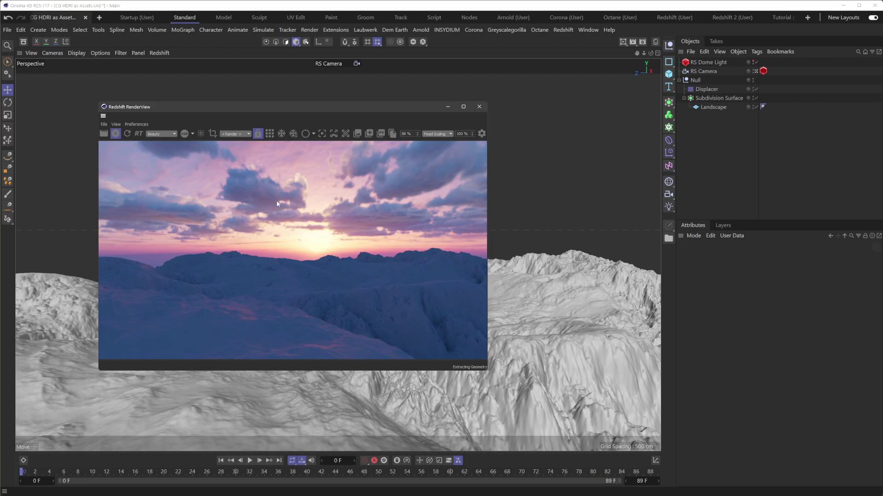
pyautogui.moveTo(405, 102); pyautogui.dragTo(407, 88)
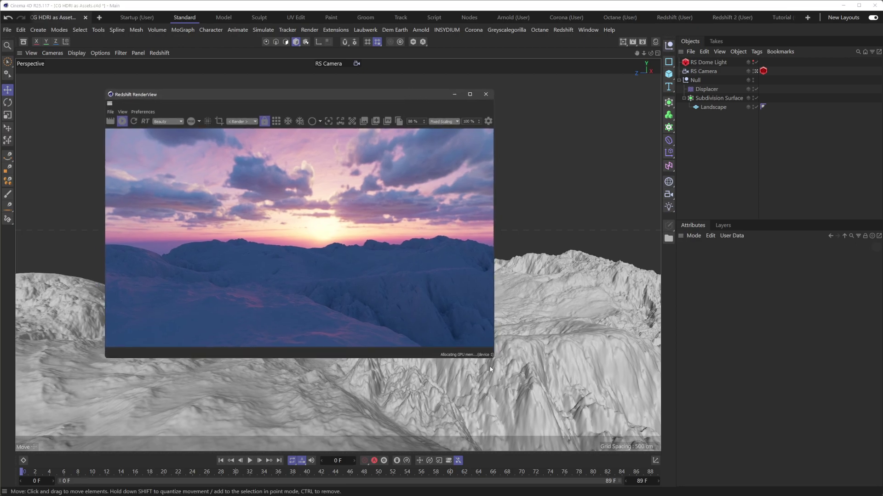
pyautogui.moveTo(498, 370); pyautogui.dragTo(536, 383)
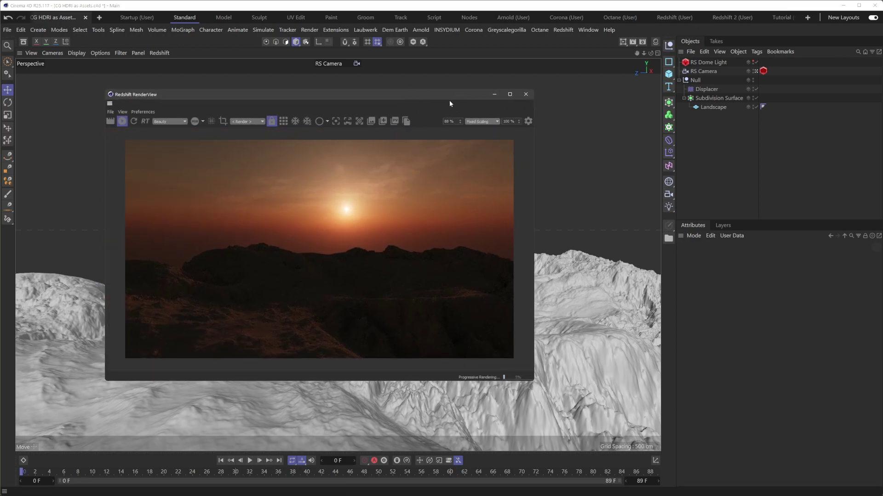
pyautogui.moveTo(449, 98); pyautogui.dragTo(426, 100)
# Turn the RS Camera slightly to reframe the sun and set the RS Dome Light's Exposure (EV) to 2
pyautogui.moveTo(649, 53); pyautogui.dragTo(655, 51)
pyautogui.moveTo(426, 98); pyautogui.dragTo(423, 97)
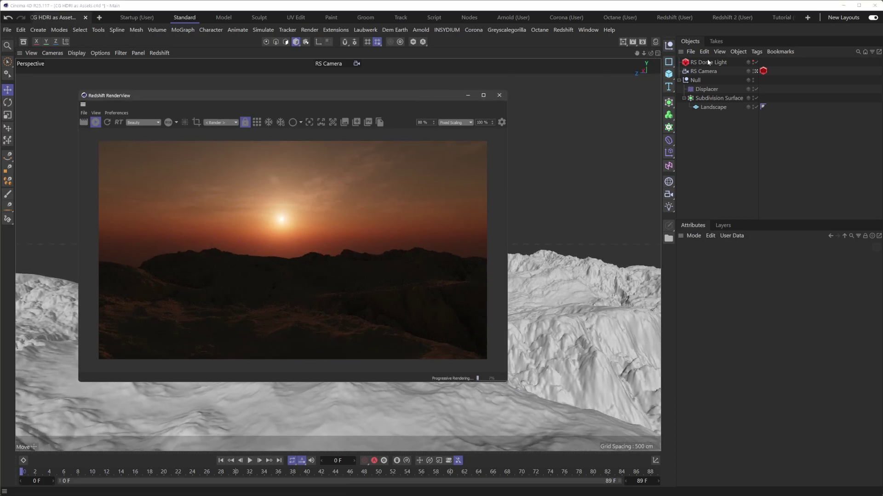
pyautogui.click(708, 62)
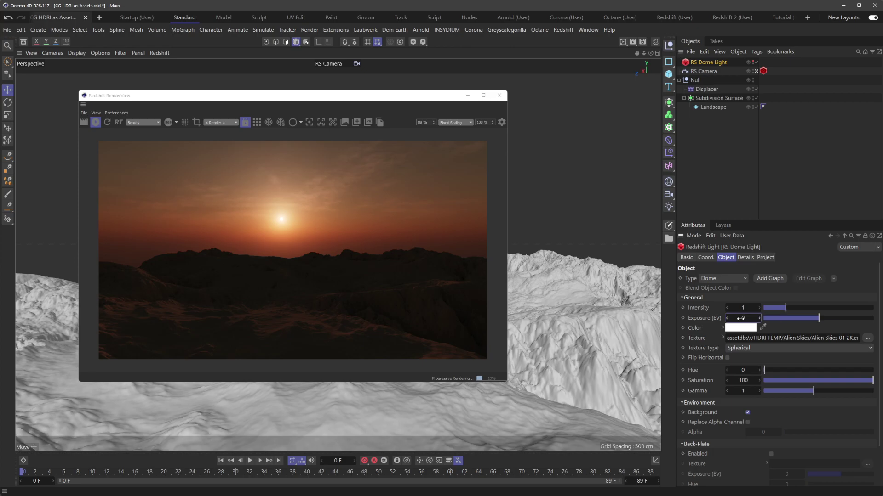
pyautogui.moveTo(742, 318); pyautogui.dragTo(752, 319)
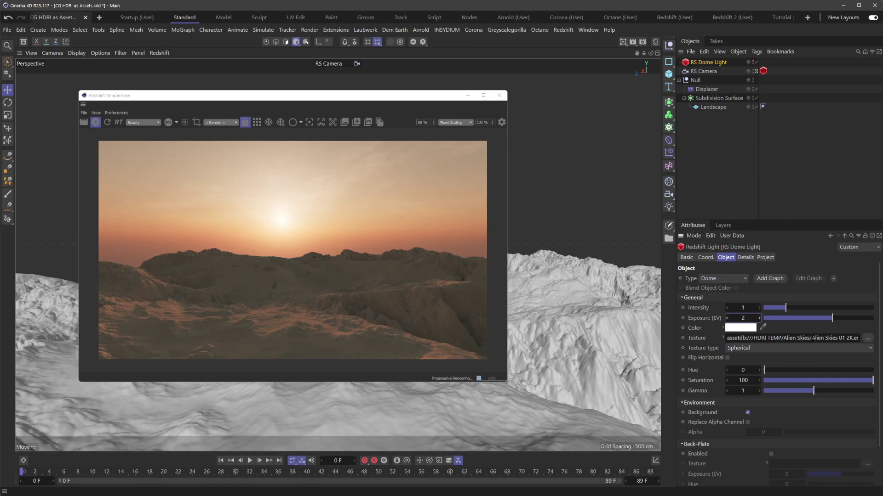
# Remove the asset database path from the dome light's texture and change the file name to Alien Skies 02.exr
pyautogui.moveTo(811, 339); pyautogui.dragTo(711, 344)
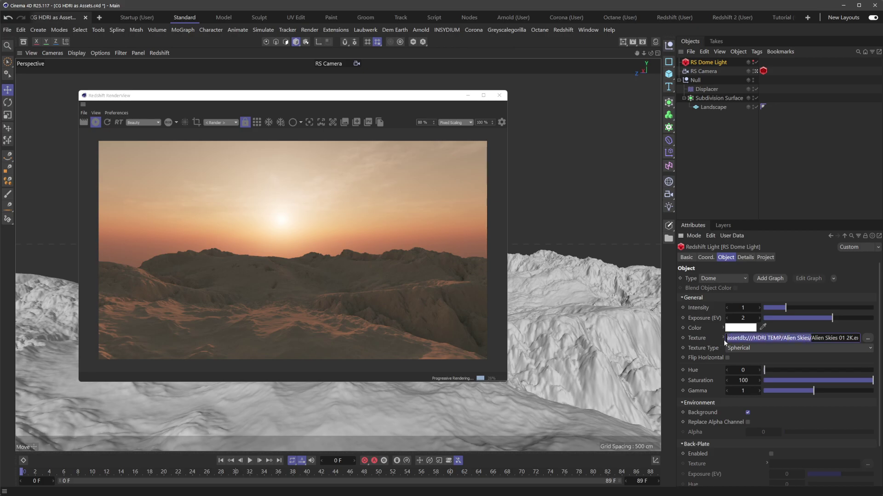
pyautogui.press('BackSpace')
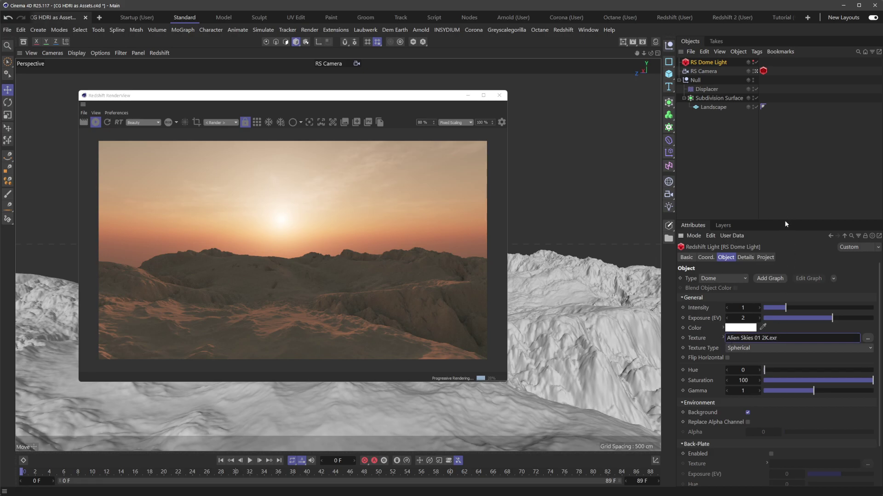
pyautogui.moveTo(785, 220); pyautogui.dragTo(784, 212)
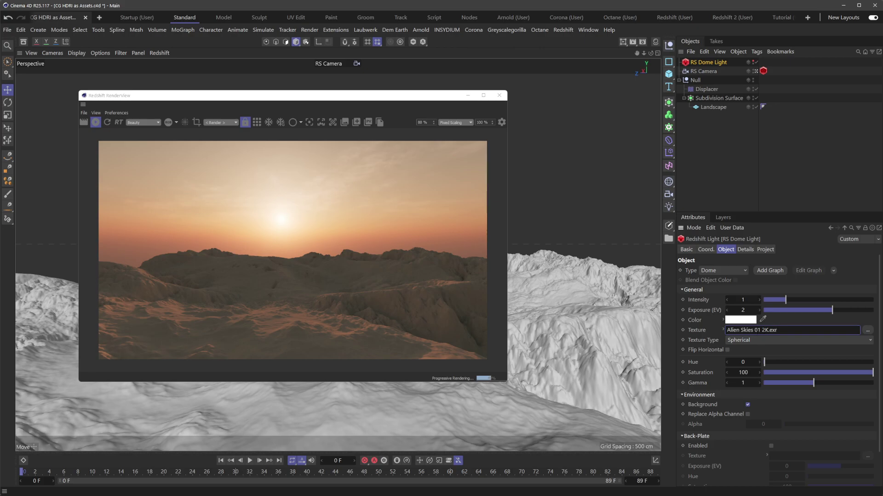
pyautogui.moveTo(769, 330); pyautogui.dragTo(761, 330)
pyautogui.press('BackSpace')
pyautogui.press('BackSpace')
pyautogui.doubleClick(757, 330)
pyautogui.write('02')
pyautogui.press('Return')
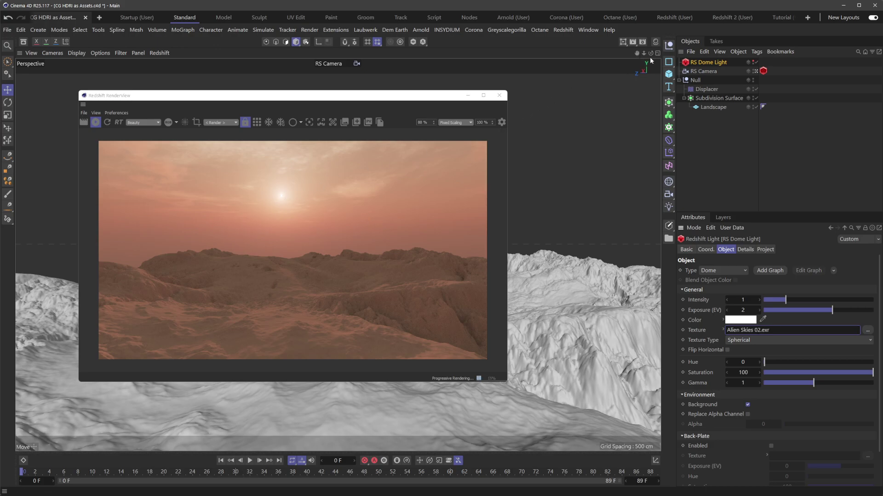
# Turn the RS Camera to place the sun near the image's left edge and assign Alien Skies 10 2K.exr as the dome light's texture
pyautogui.moveTo(650, 53); pyautogui.dragTo(675, 54)
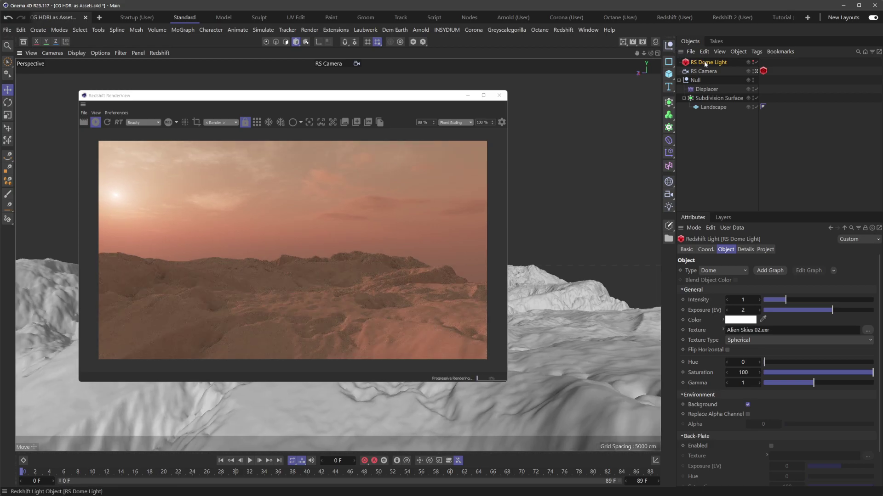
pyautogui.moveTo(438, 91); pyautogui.dragTo(459, 86)
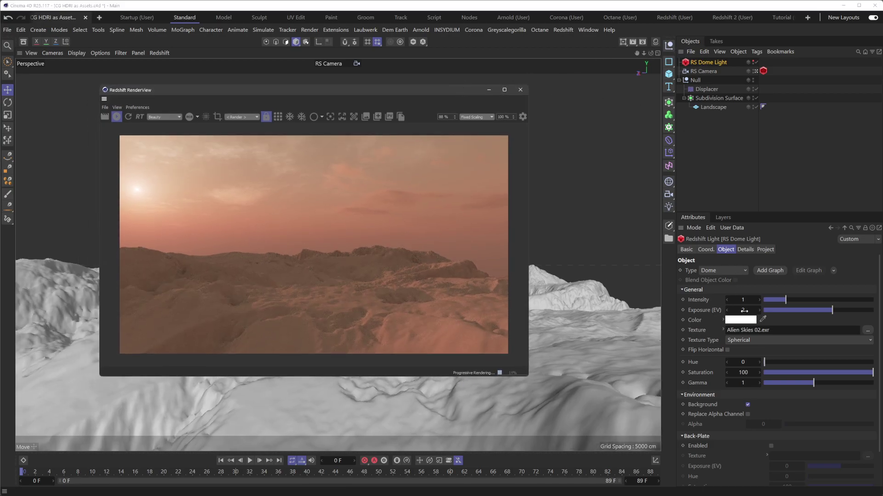
pyautogui.click(669, 238)
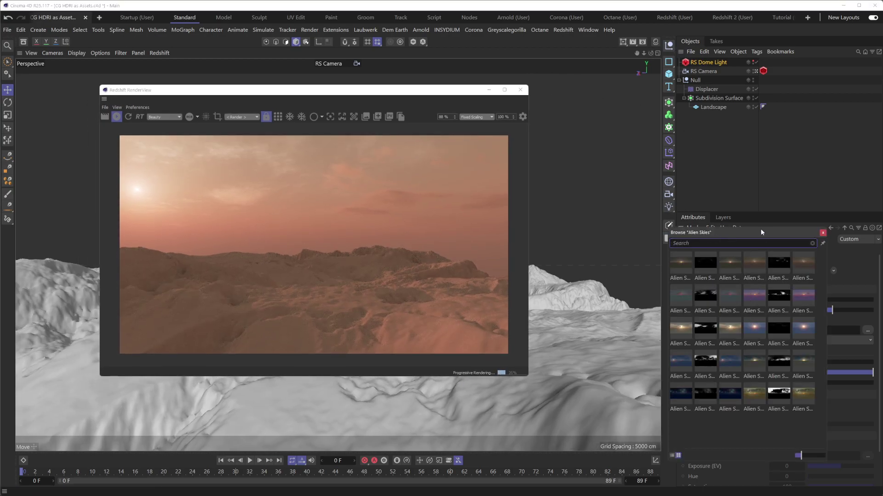
pyautogui.moveTo(760, 230); pyautogui.dragTo(549, 168)
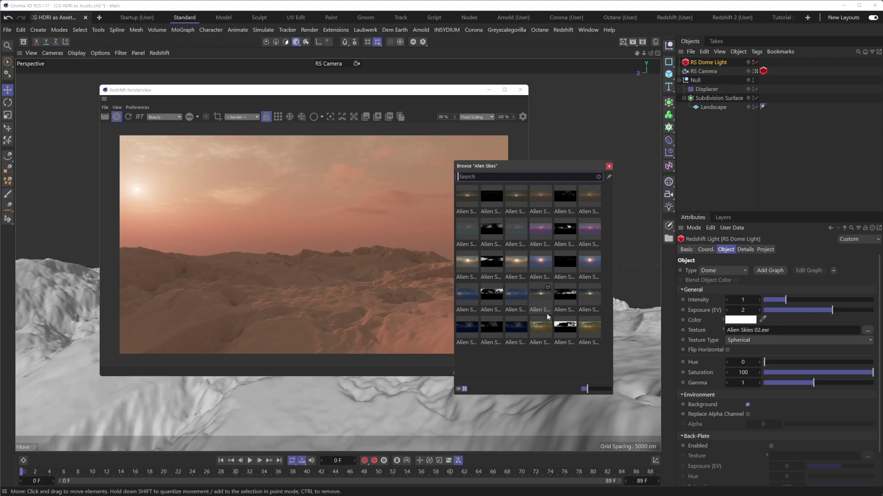
pyautogui.moveTo(540, 331); pyautogui.dragTo(753, 333)
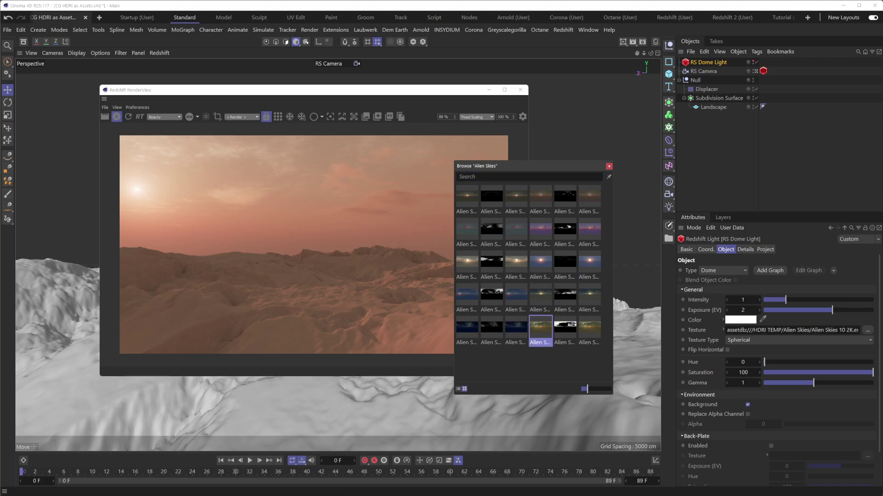
pyautogui.click(608, 166)
pyautogui.click(709, 139)
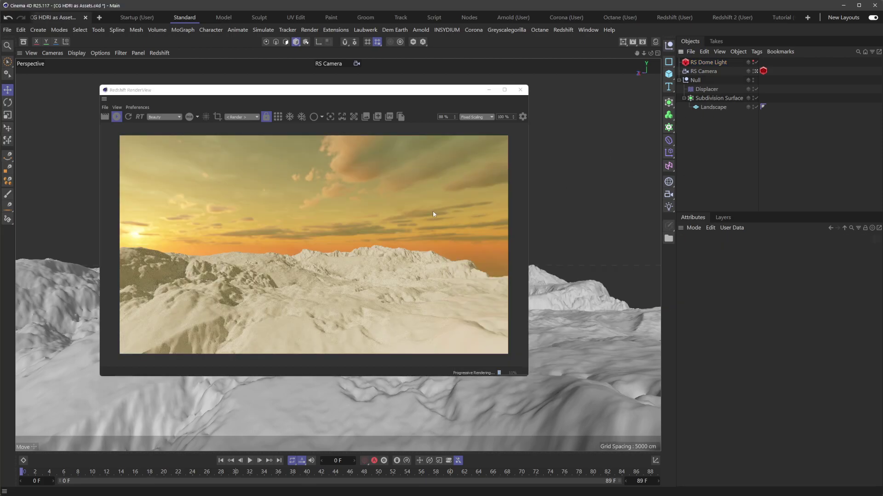
# Turn the RS Camera to another view of the landscape and close the Redshift RenderView
pyautogui.moveTo(408, 89); pyautogui.dragTo(468, 105)
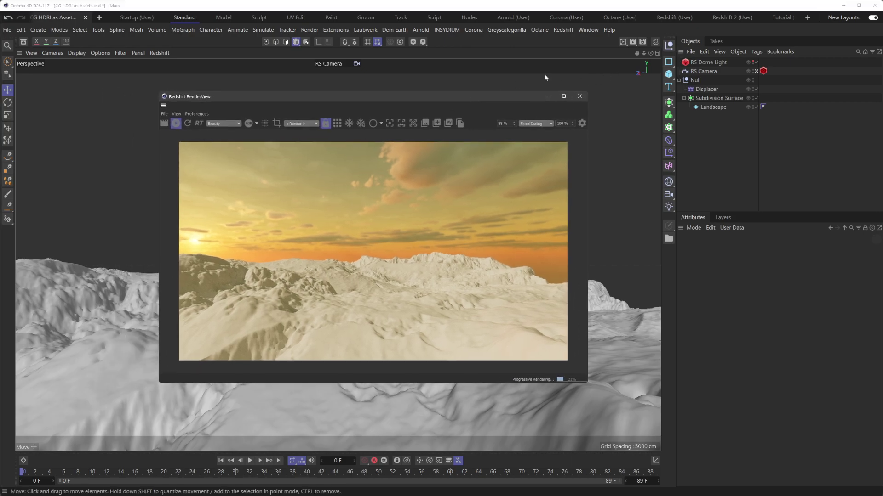
pyautogui.moveTo(651, 53)
pyautogui.mouseDown()
pyautogui.moveTo(595, 60)
pyautogui.moveTo(639, 62)
pyautogui.mouseUp()
pyautogui.click(580, 96)
# Expand the CG HDRI category in the Asset Browser and search the assets for "epic"
pyautogui.click(23, 42)
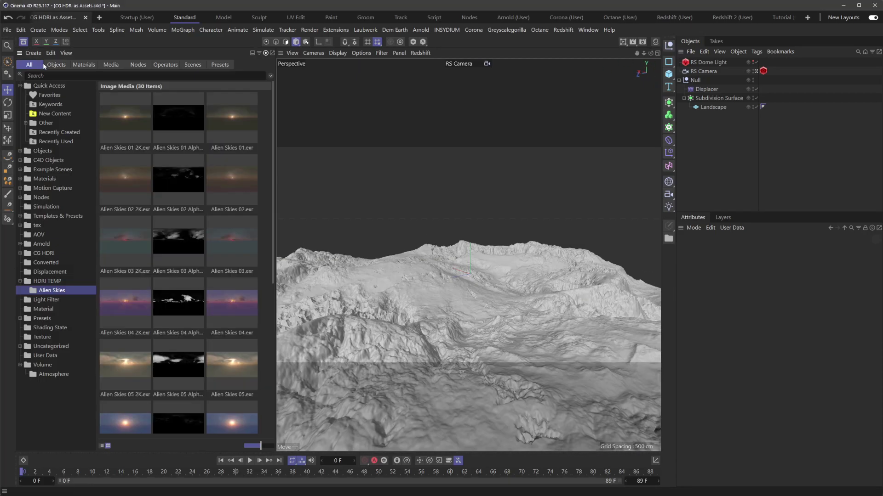
pyautogui.click(27, 77)
pyautogui.click(21, 253)
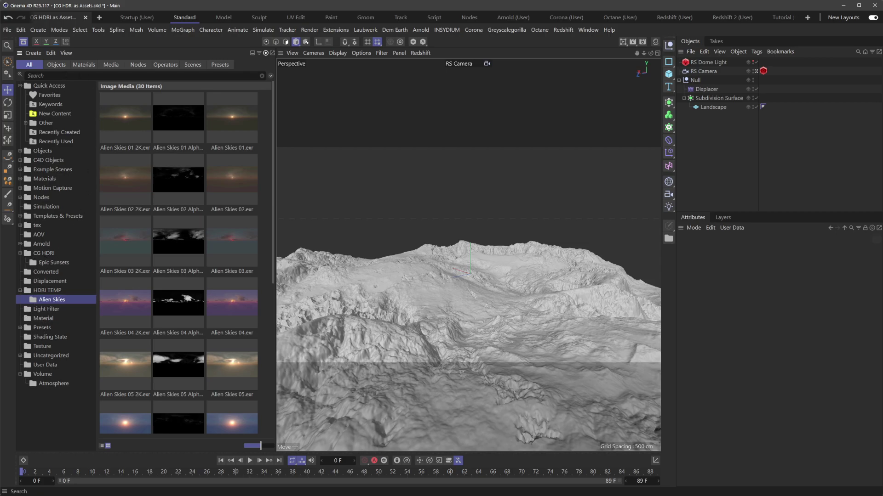
pyautogui.click(27, 77)
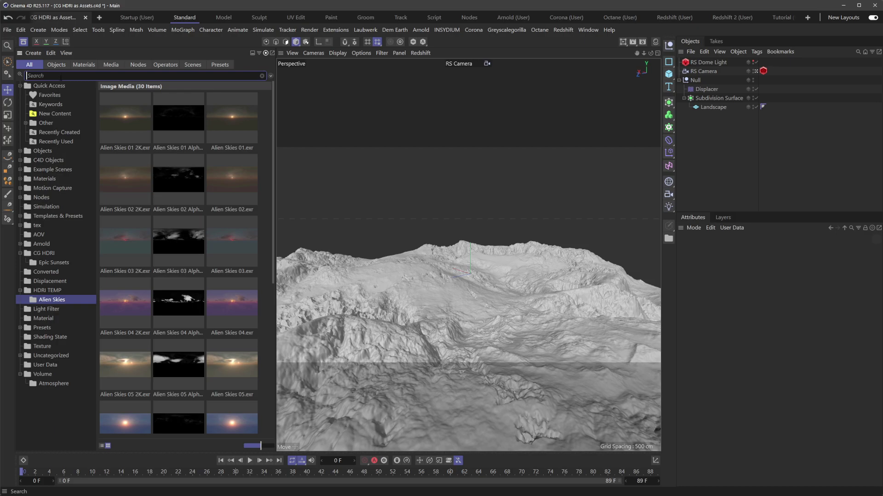
pyautogui.write('epic')
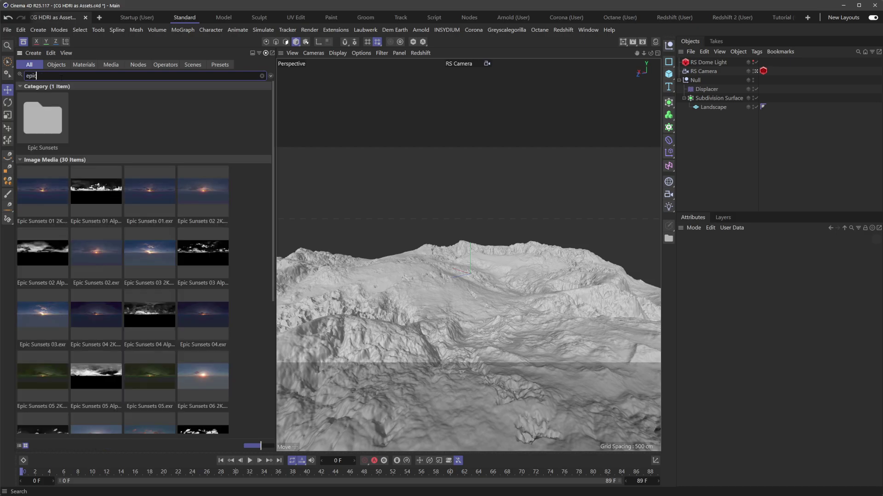
pyautogui.moveTo(273, 149); pyautogui.dragTo(274, 87)
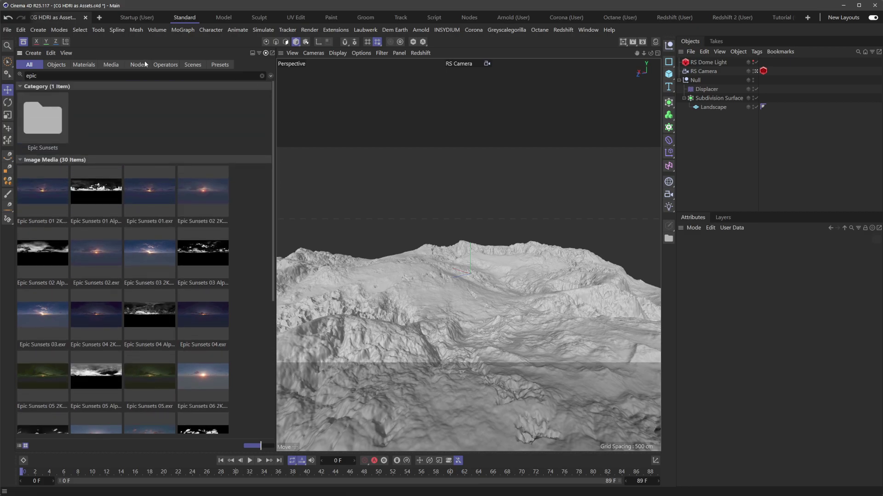
pyautogui.click(23, 43)
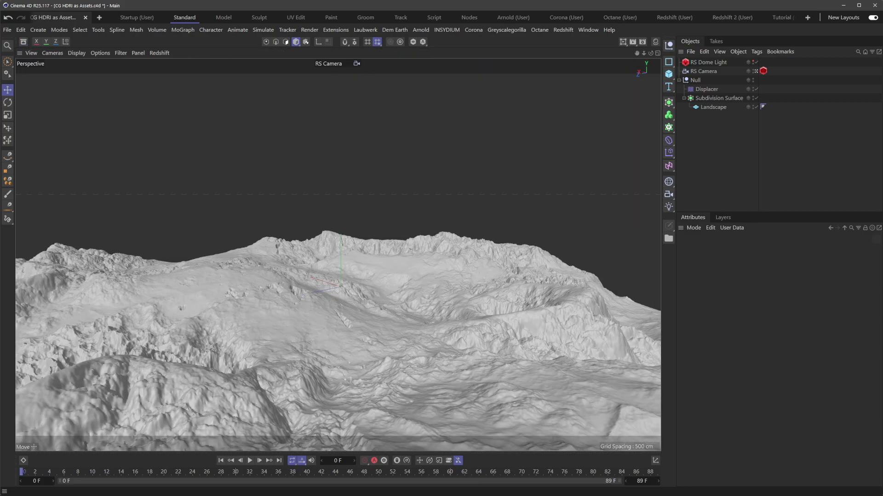
# Show the Asset Browser again and bring up the SA Studios - Alien Skies CG HDRI folder in File Explorer over the viewport
pyautogui.click(22, 42)
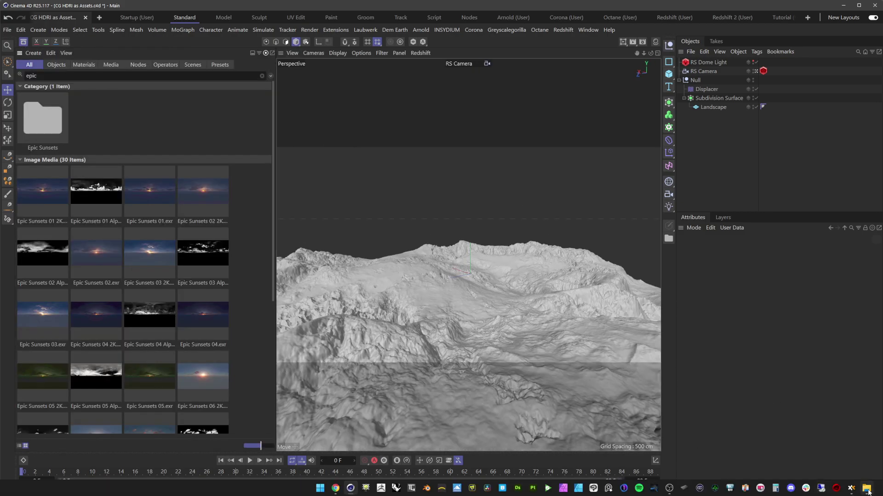
pyautogui.click(441, 490)
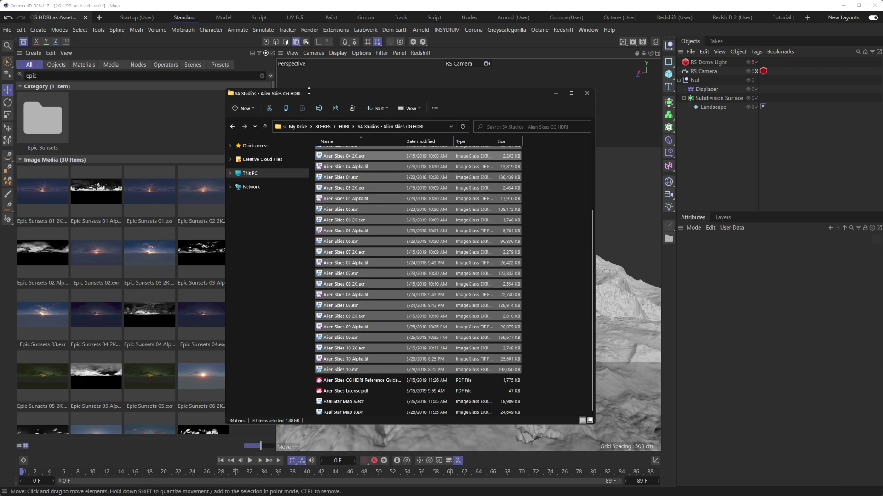
pyautogui.moveTo(360, 95); pyautogui.dragTo(258, 86)
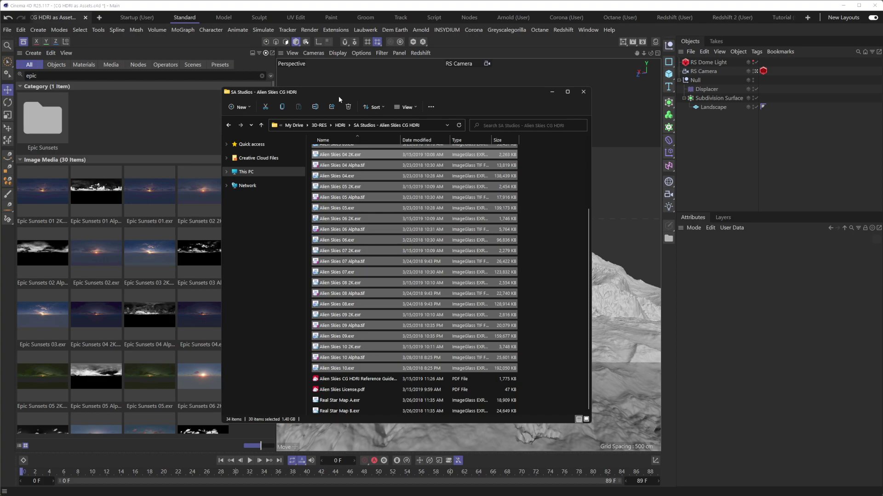
pyautogui.moveTo(339, 96); pyautogui.dragTo(344, 96)
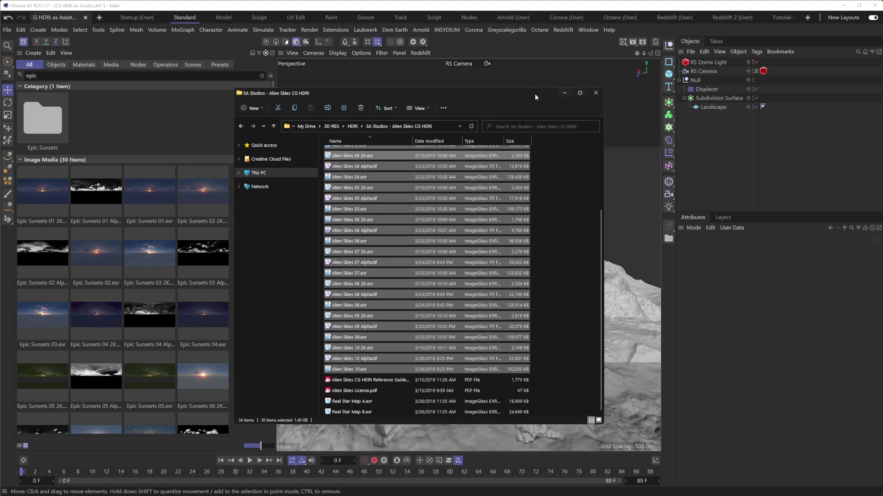
pyautogui.moveTo(529, 95); pyautogui.dragTo(516, 93)
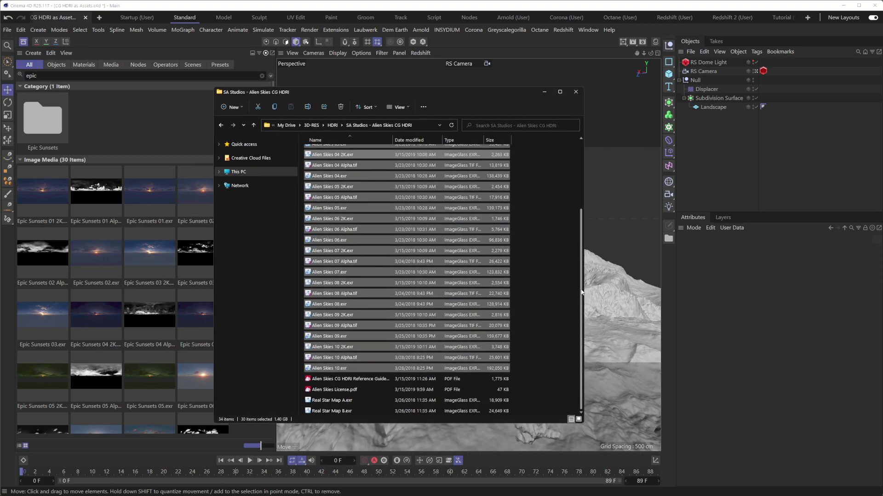